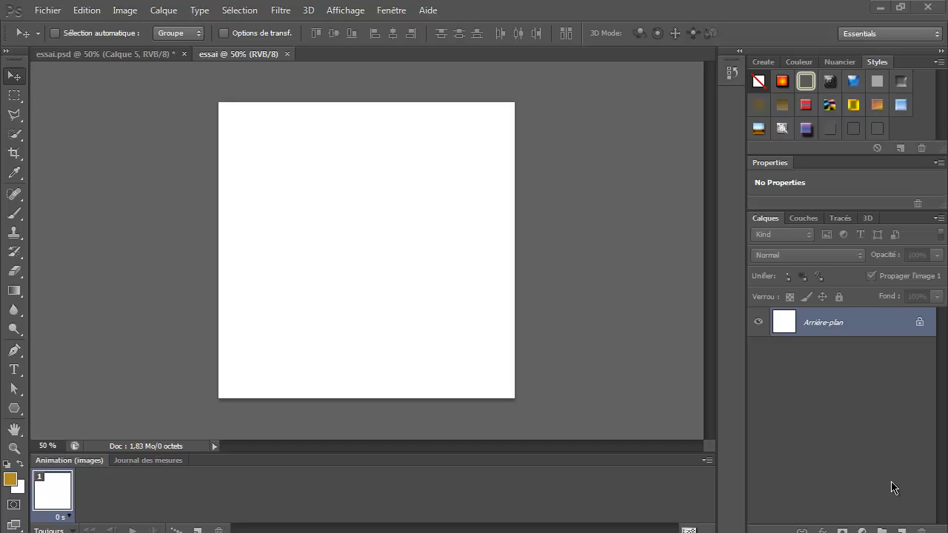
# Step: Switch to the essai.psd document and show the Calque 5 layer over the finished logo
pyautogui.click(74, 53)
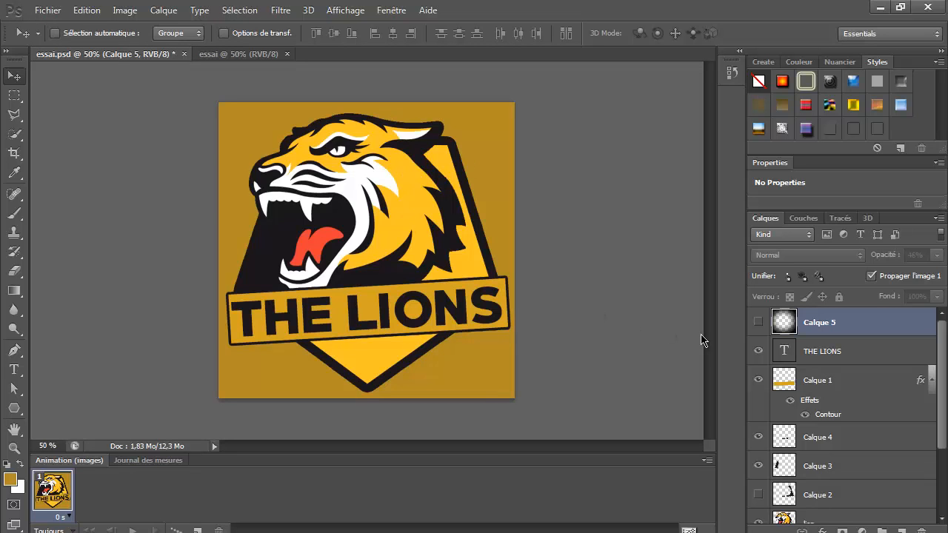
pyautogui.click(760, 323)
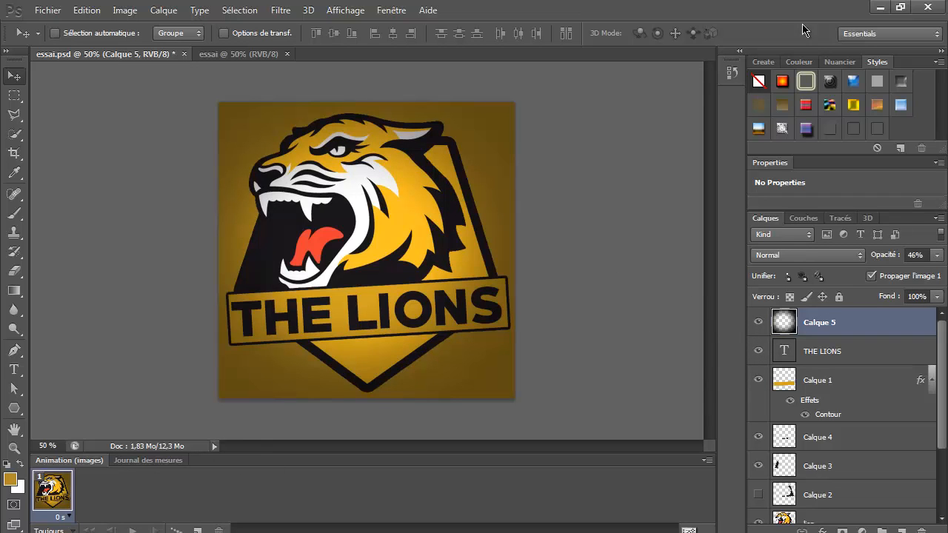
# Step: Switch to the desktop, open the tuto logo team folder and view the lion image
pyautogui.click(880, 7)
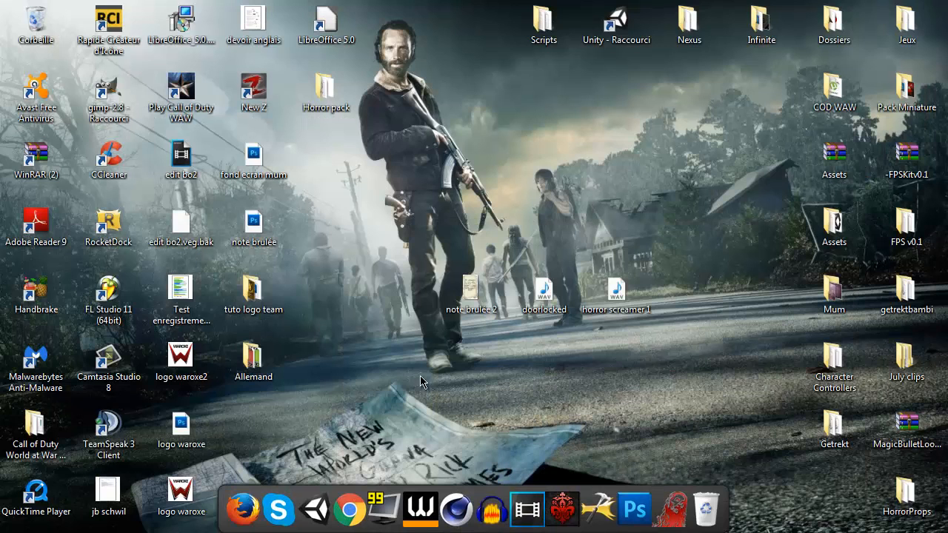
pyautogui.doubleClick(253, 290)
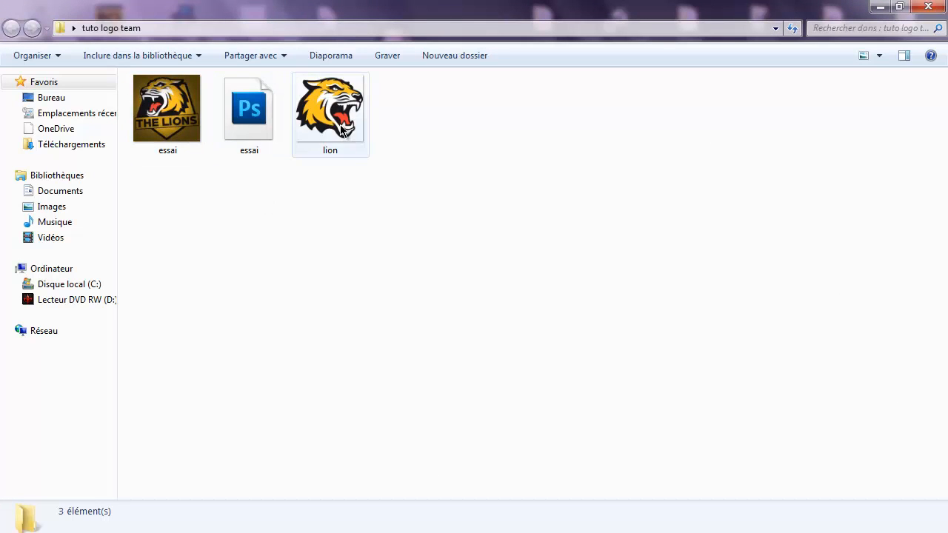
pyautogui.doubleClick(342, 131)
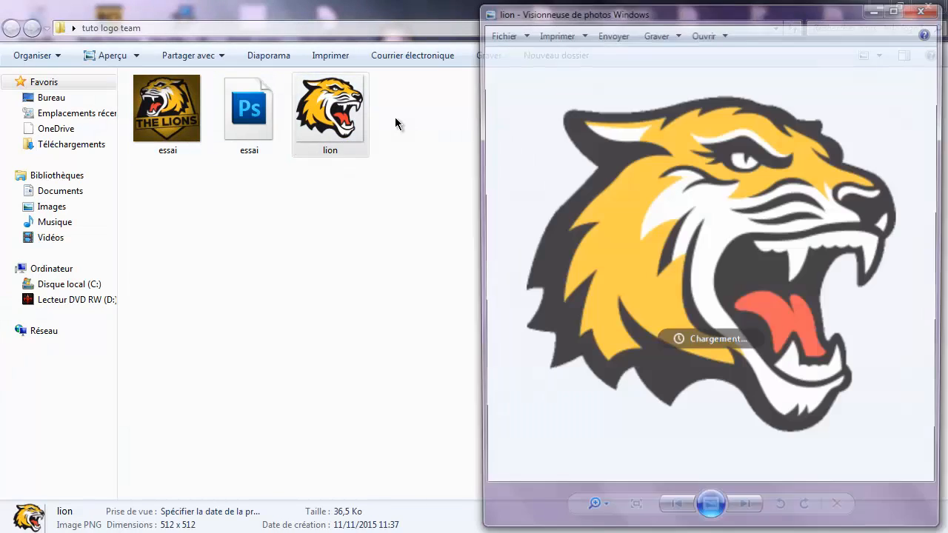
pyautogui.click(926, 9)
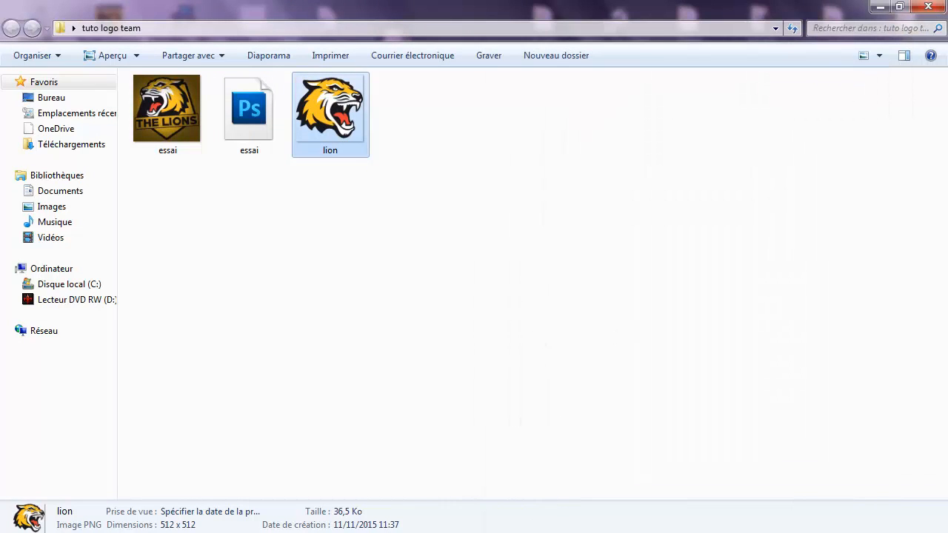
# Step: Switch to Chrome and search Google Images for "tigre icon png" in a new tab
pyautogui.click(548, 467)
pyautogui.click(167, 9)
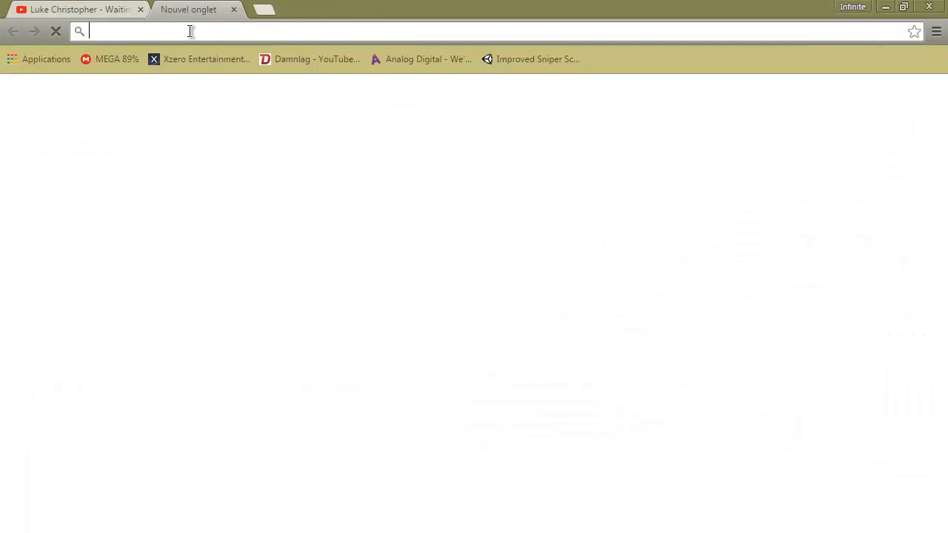
pyautogui.write('i')
pyautogui.press('Return')
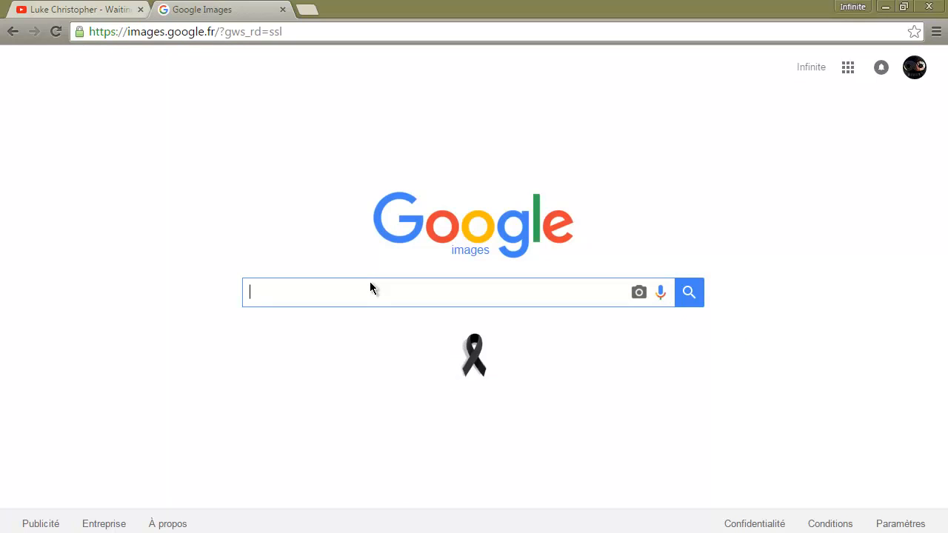
pyautogui.write('tigre ico')
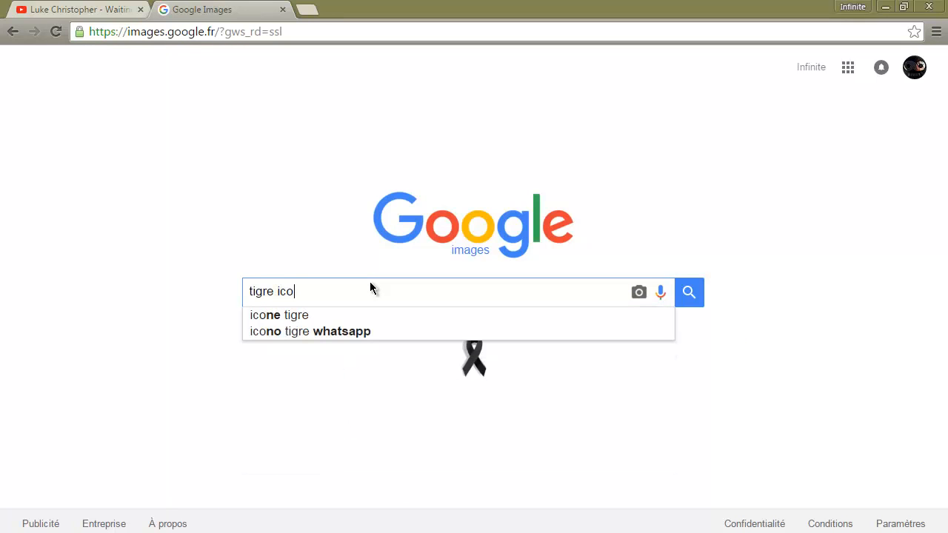
pyautogui.write('n png')
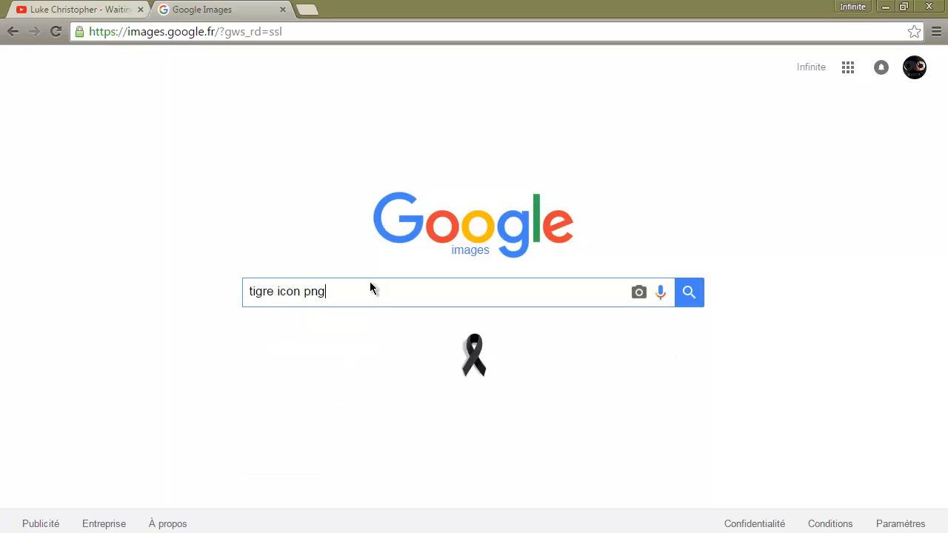
pyautogui.press('Return')
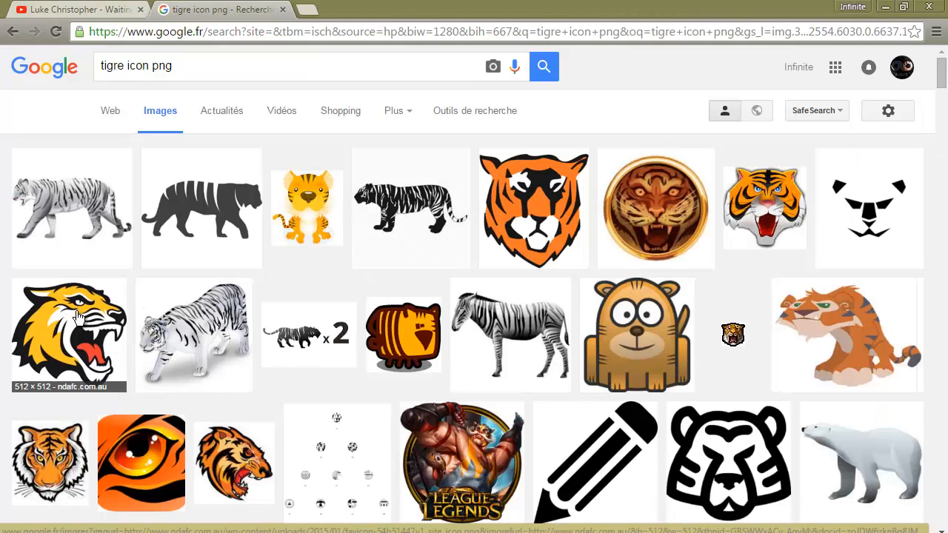
# Step: Browse the tiger icon results, close the search tab and switch back to Photoshop
pyautogui.scroll(-3, 250, 214)
pyautogui.scroll(3, 249, 214)
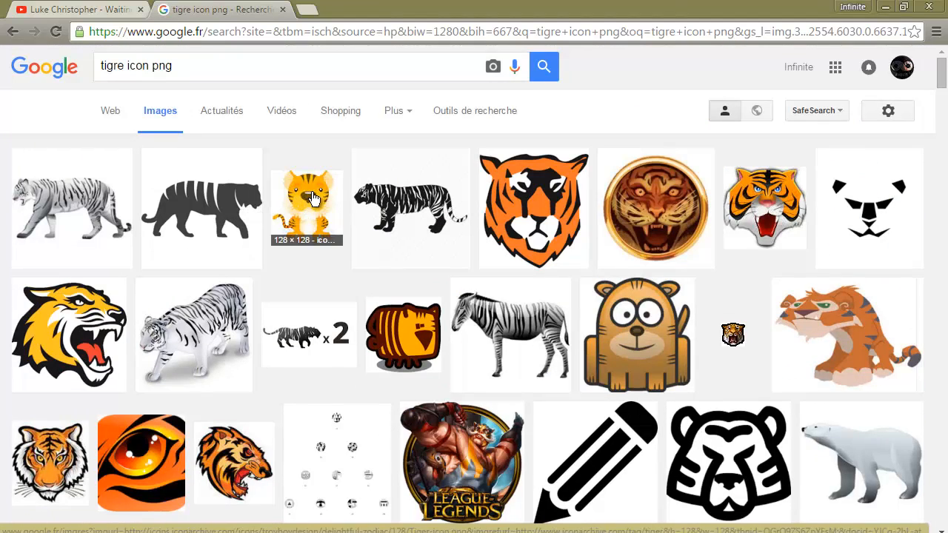
pyautogui.middleClick(224, 11)
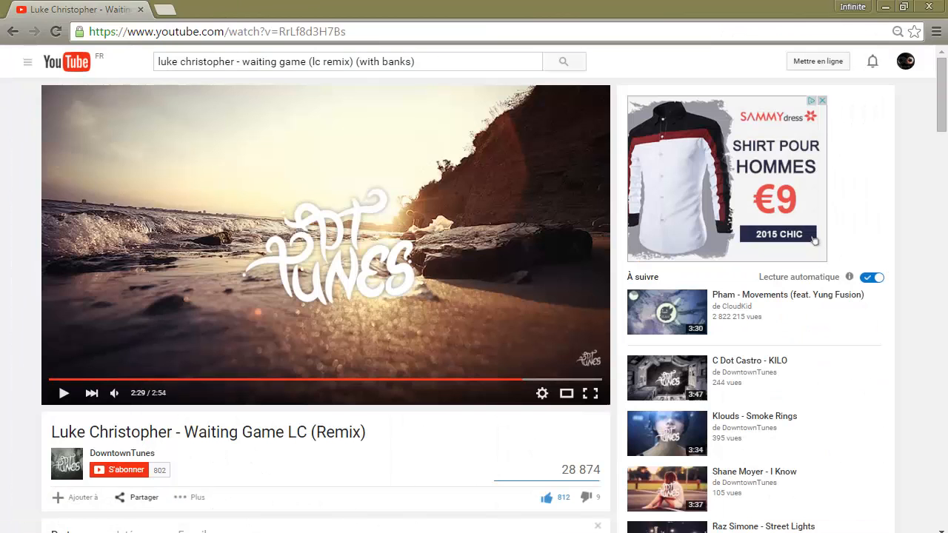
pyautogui.click(642, 526)
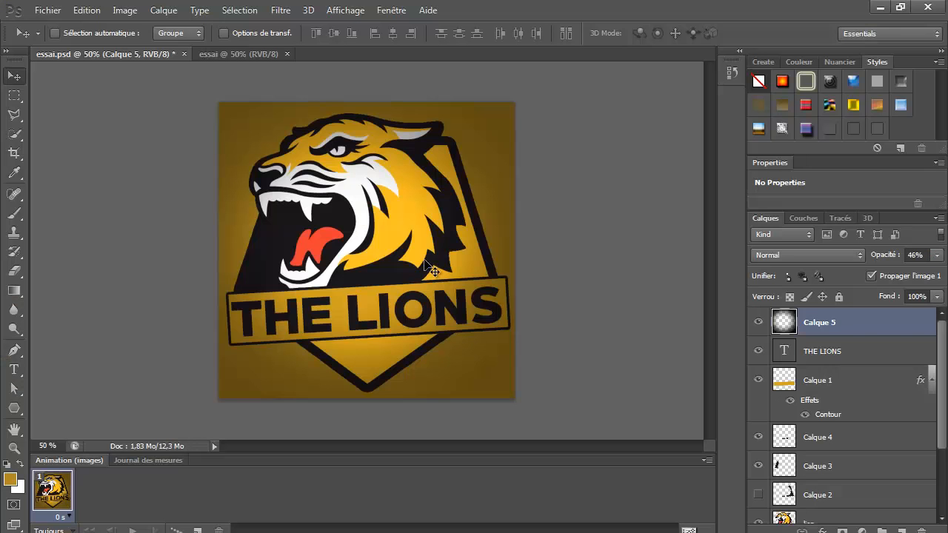
# Step: Switch to the blank essai document and review the new-document settings without creating another document
pyautogui.click(217, 54)
pyautogui.click(47, 10)
pyautogui.click(64, 27)
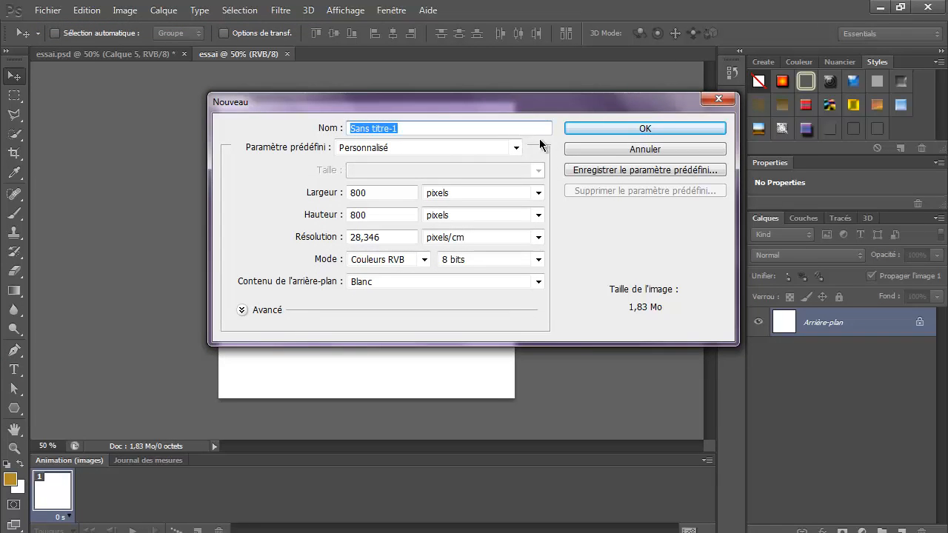
pyautogui.click(595, 146)
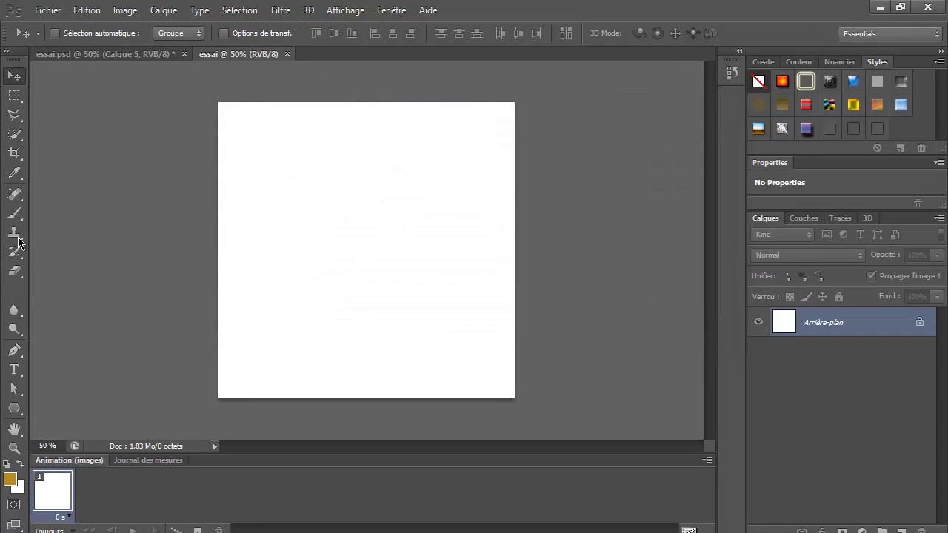
# Step: Paint the whole white canvas gold (#b48d23) with the Brush at size 257 and 100% opacity
pyautogui.click(17, 213)
pyautogui.click(11, 479)
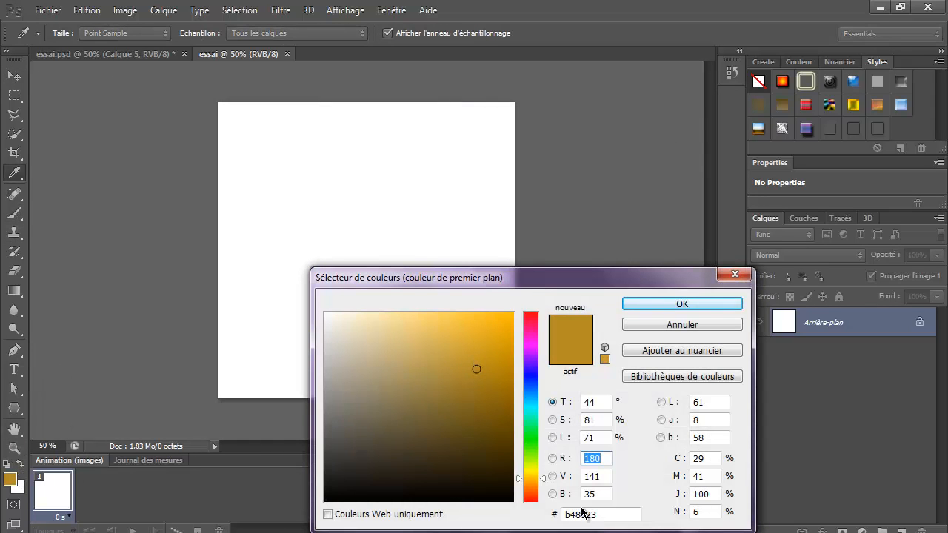
pyautogui.moveTo(614, 519); pyautogui.dragTo(560, 521)
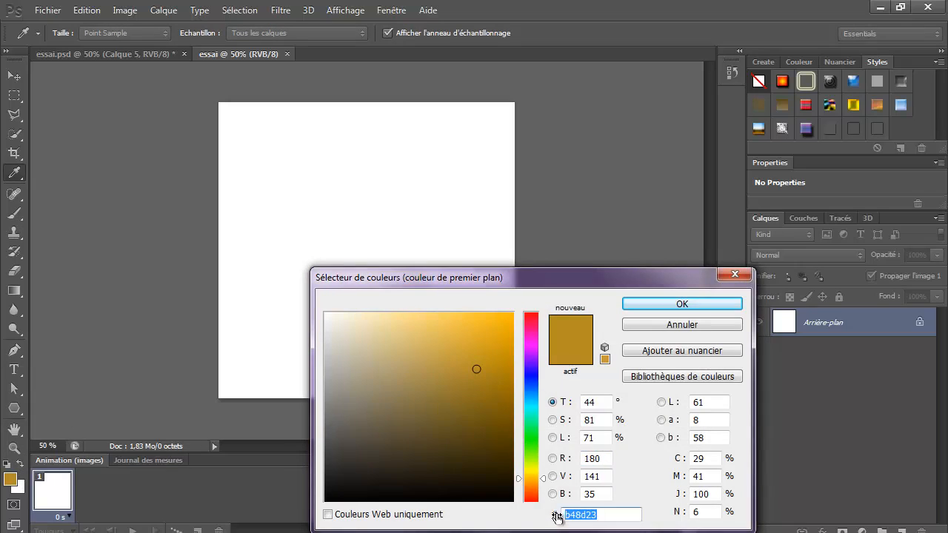
pyautogui.click(663, 308)
pyautogui.click(305, 201)
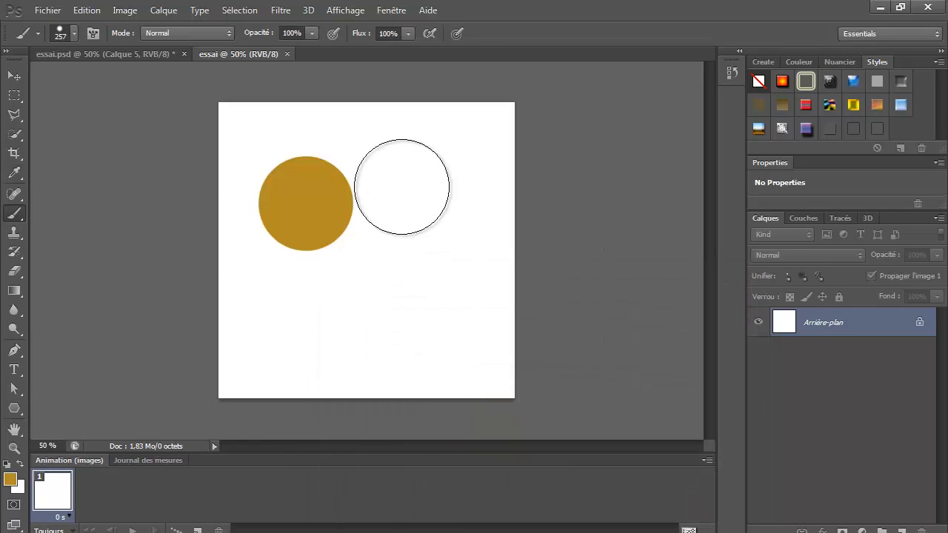
pyautogui.moveTo(402, 186)
pyautogui.mouseDown()
pyautogui.moveTo(173, 152)
pyautogui.moveTo(249, 130)
pyautogui.moveTo(274, 176)
pyautogui.moveTo(448, 191)
pyautogui.moveTo(500, 170)
pyautogui.moveTo(482, 248)
pyautogui.mouseUp()
pyautogui.moveTo(485, 429); pyautogui.dragTo(501, 318)
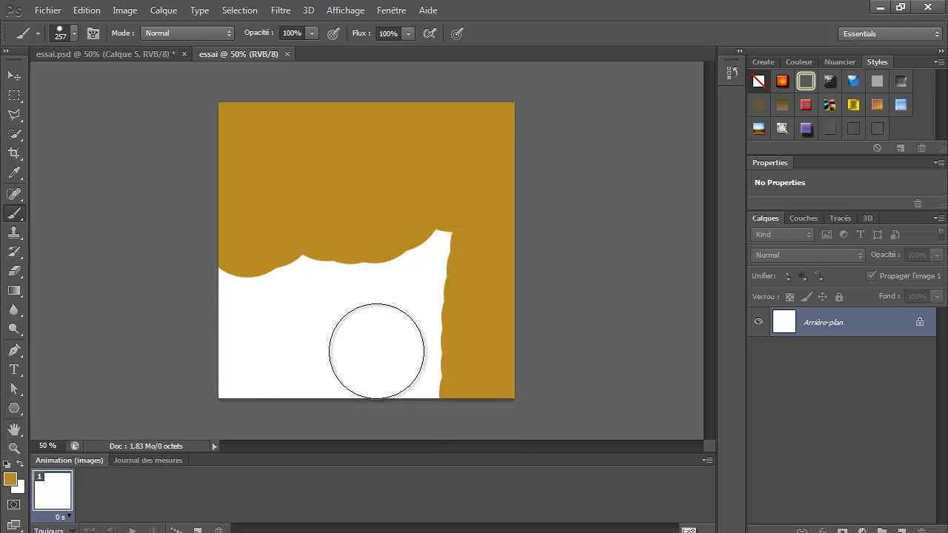
pyautogui.moveTo(377, 349); pyautogui.dragTo(388, 349)
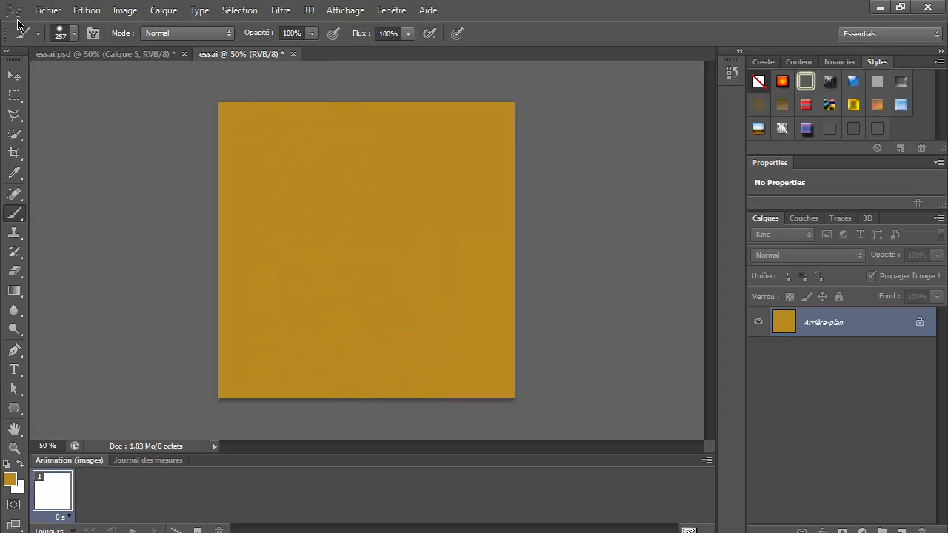
pyautogui.click(47, 11)
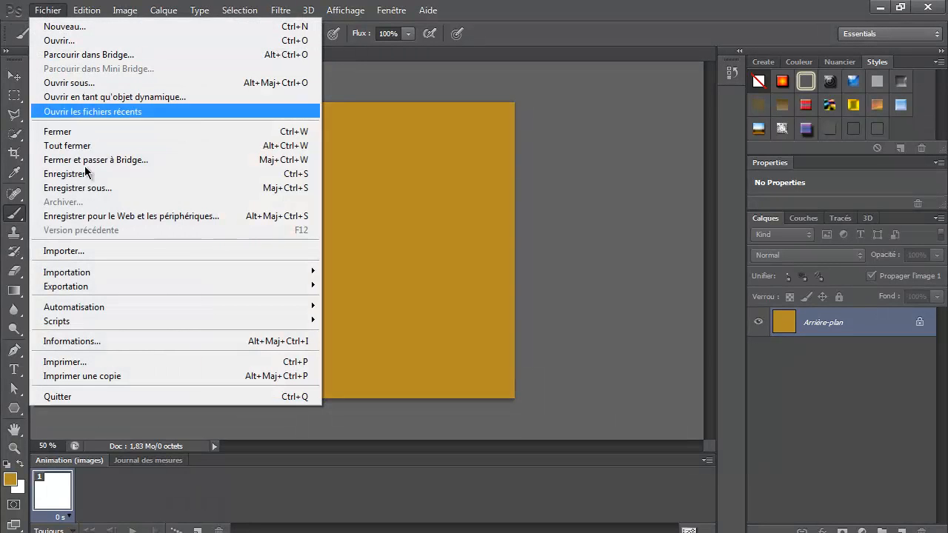
pyautogui.click(106, 251)
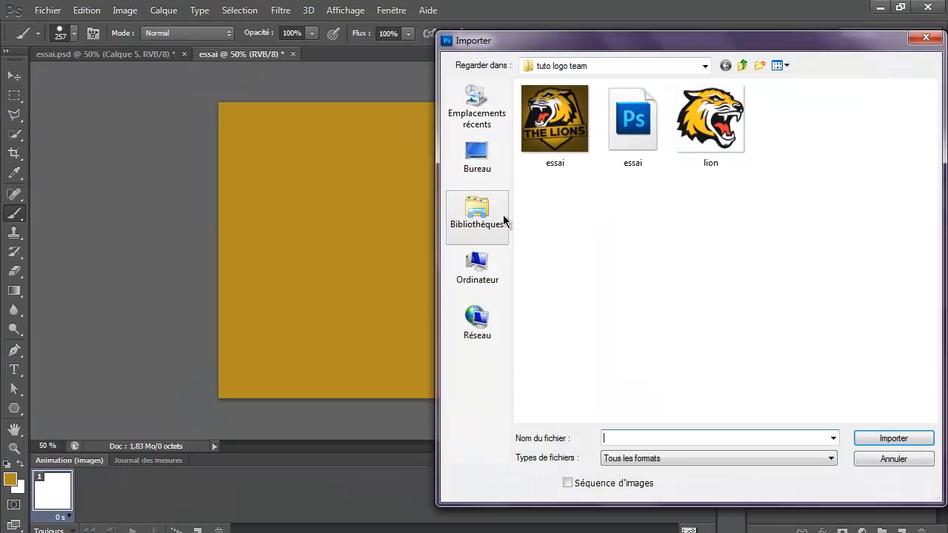
pyautogui.click(710, 122)
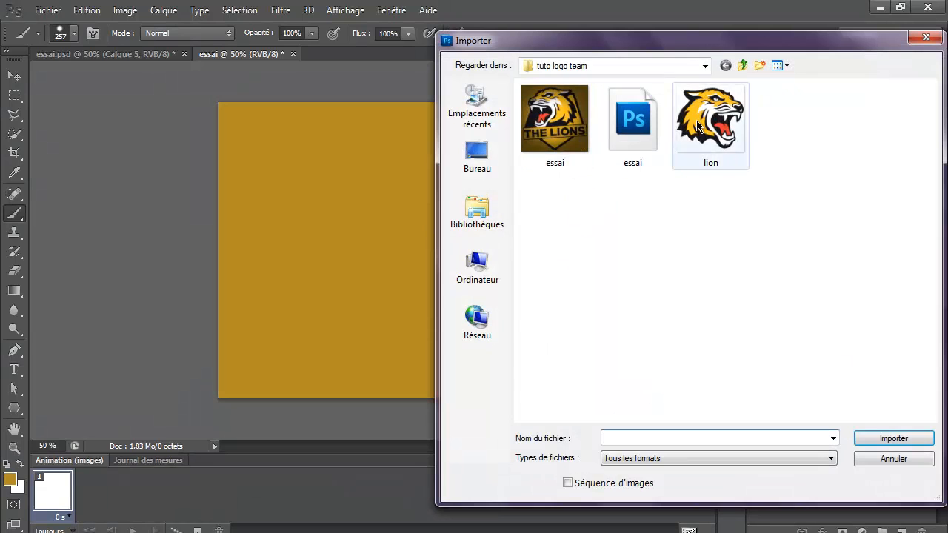
pyautogui.click(894, 460)
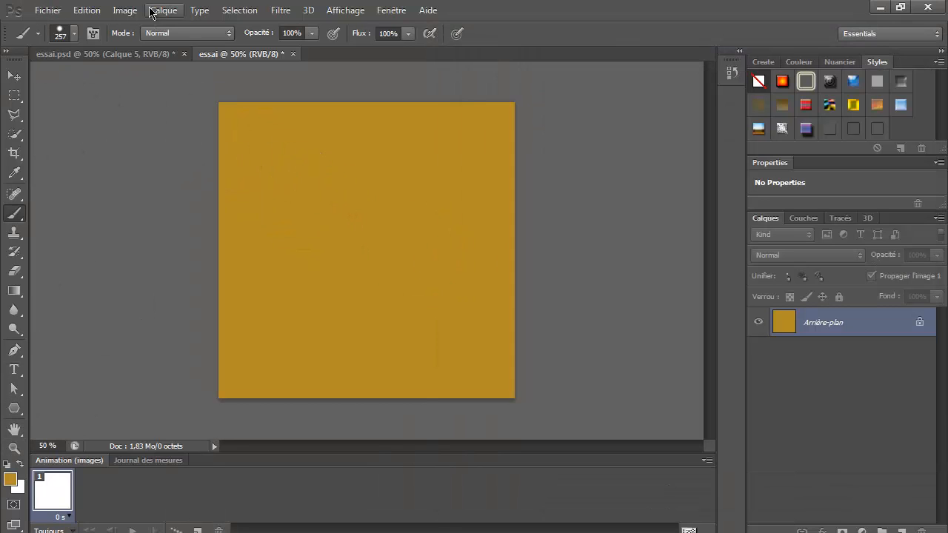
# Step: In essai.psd, toggle the visibility of the Forme 1 layer to examine the polygon behind the lion
pyautogui.click(126, 53)
pyautogui.click(13, 76)
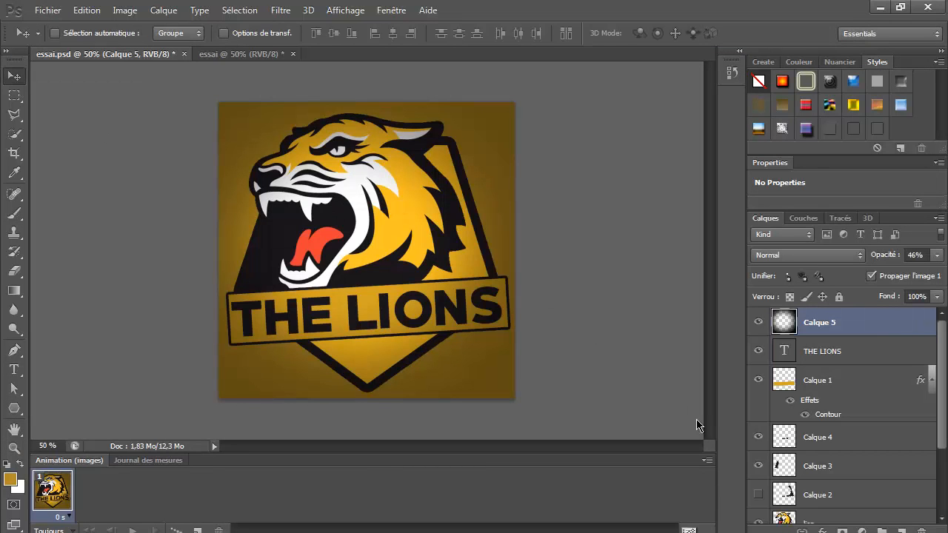
pyautogui.scroll(-3, 816, 474)
pyautogui.click(757, 452)
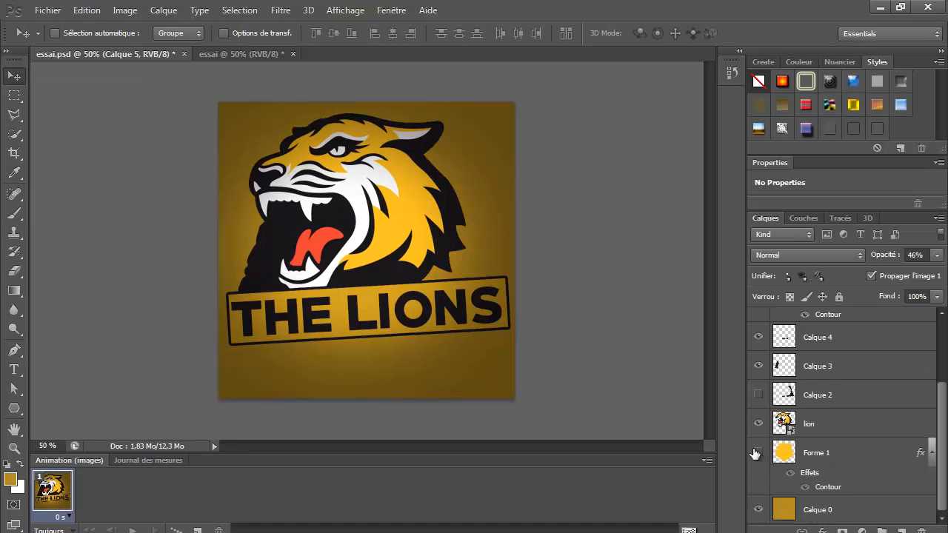
pyautogui.click(757, 453)
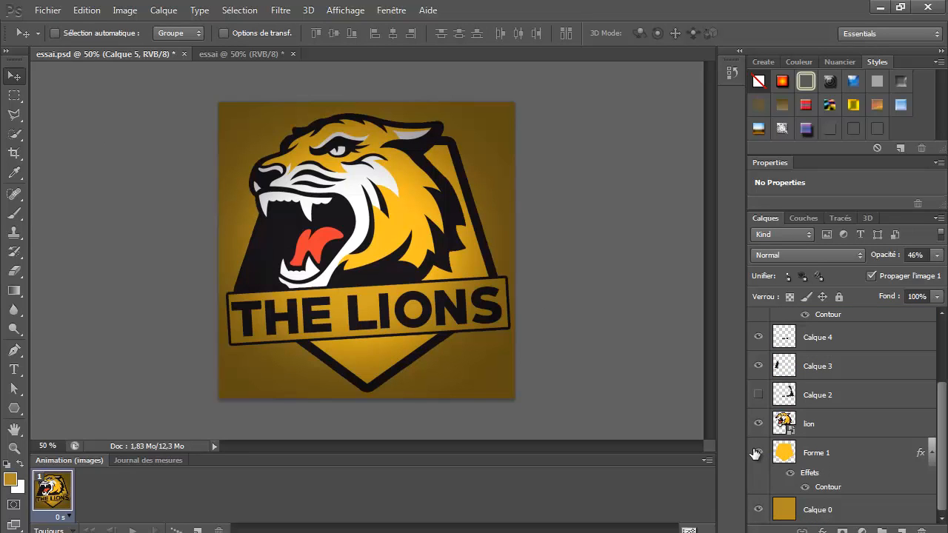
pyautogui.click(777, 456)
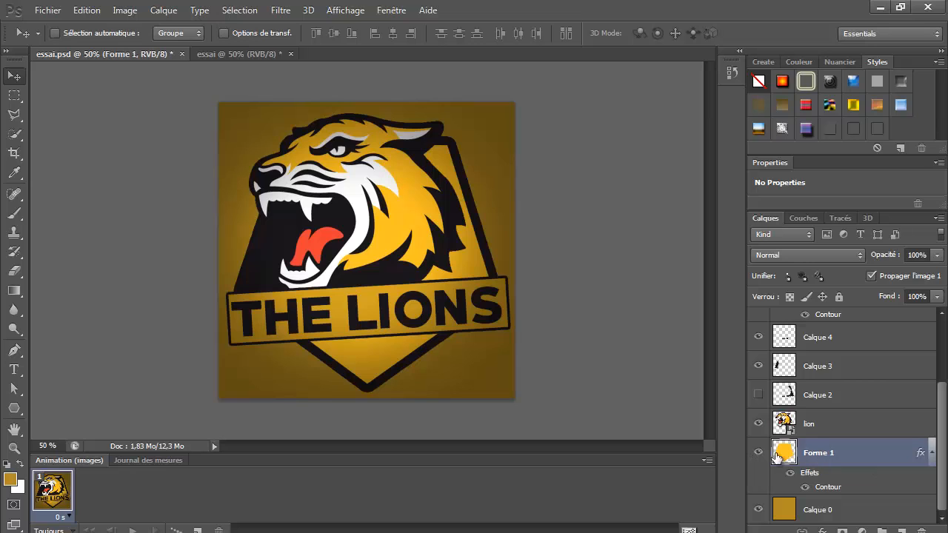
pyautogui.click(759, 454)
# Step: In the gold essai document, draw a black five-sided polygon pointing down, about 780 × 746 px, with the Polygon tool
pyautogui.click(249, 55)
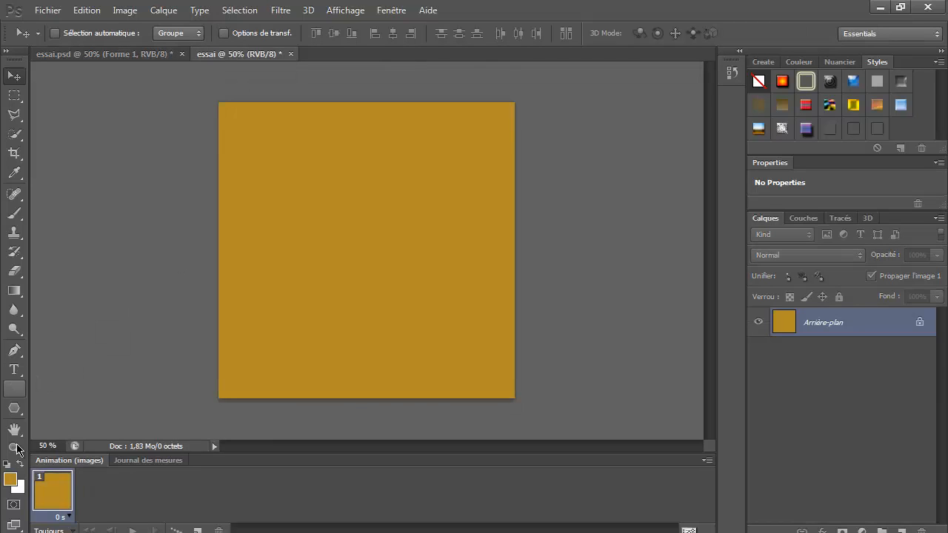
pyautogui.click(14, 409)
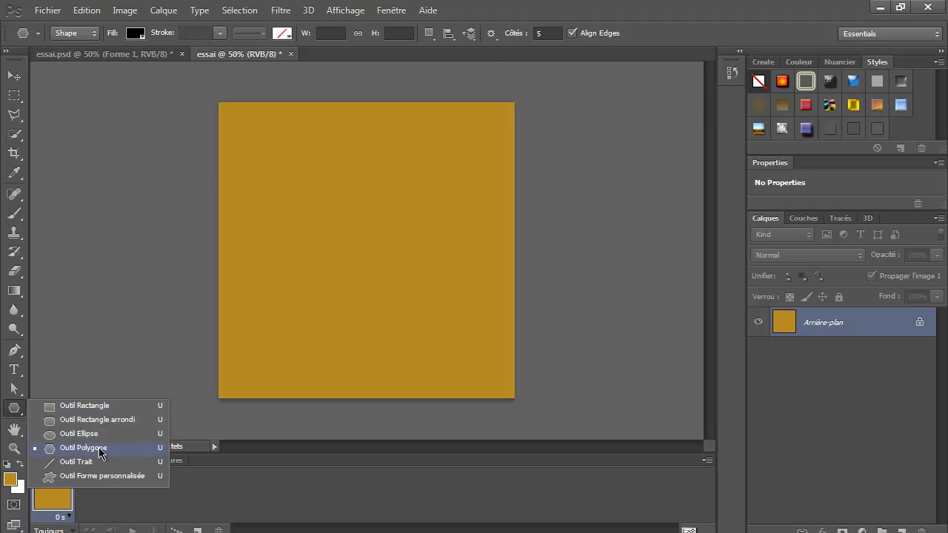
pyautogui.click(12, 410)
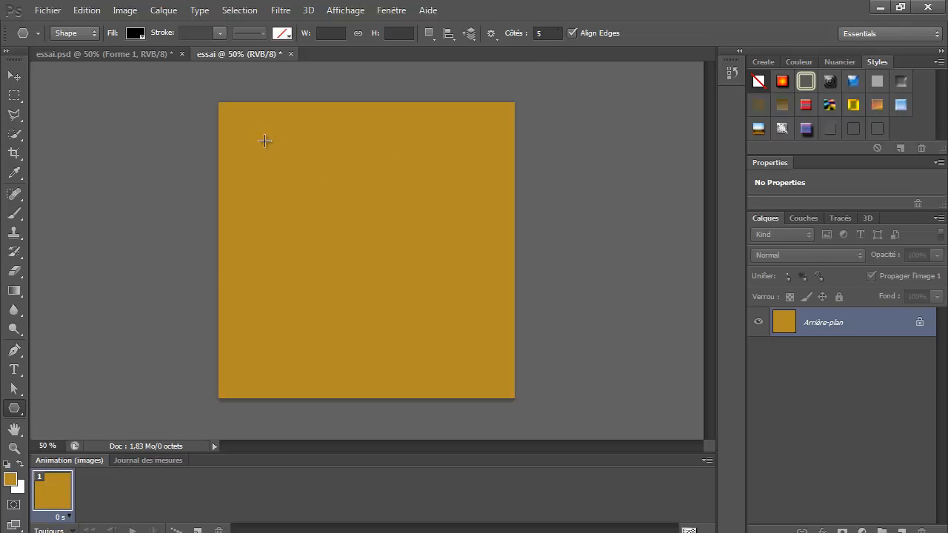
pyautogui.moveTo(269, 151); pyautogui.dragTo(263, 302)
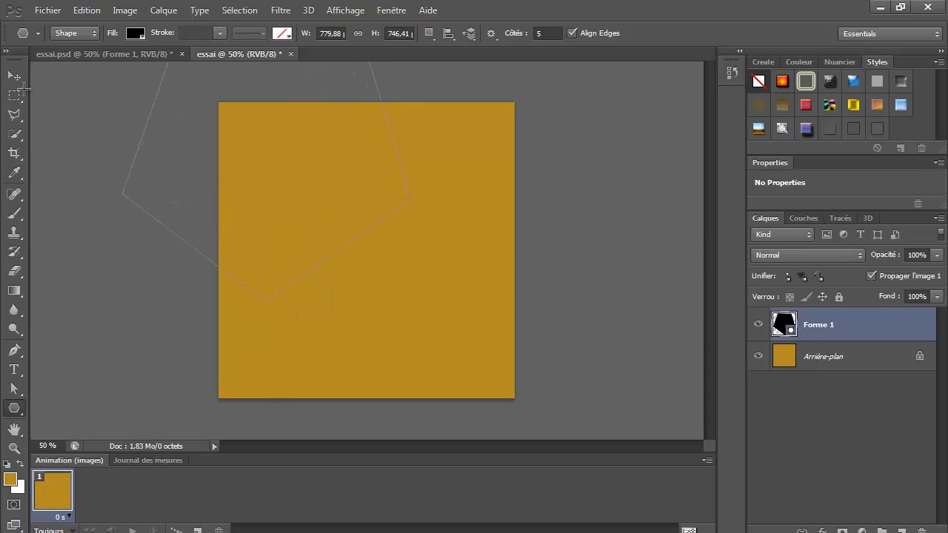
# Step: Move the black pentagon to the middle of the canvas and rotate it slightly so its upper edge is level
pyautogui.press('v')
pyautogui.moveTo(349, 190); pyautogui.dragTo(407, 254)
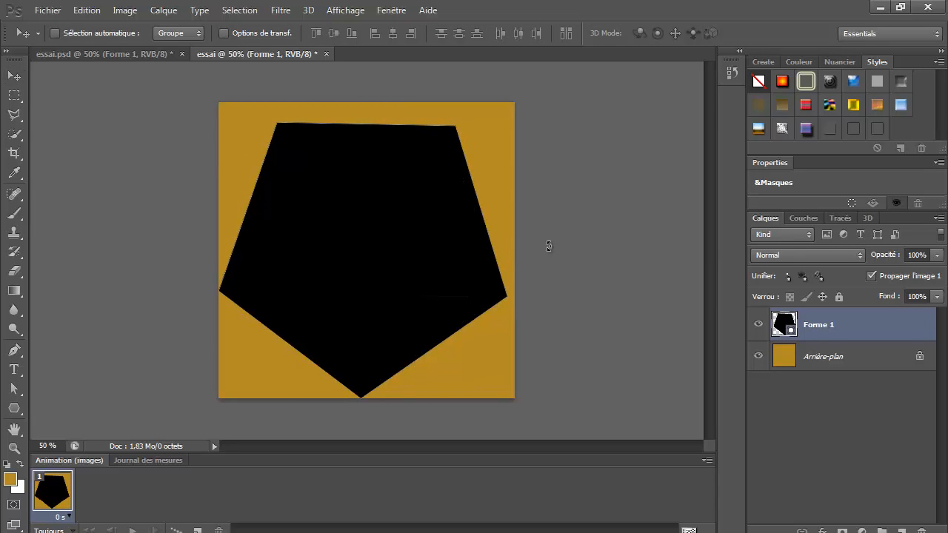
pyautogui.hotkey('ctrl', 't')
pyautogui.moveTo(568, 235); pyautogui.dragTo(572, 227)
pyautogui.press('Return')
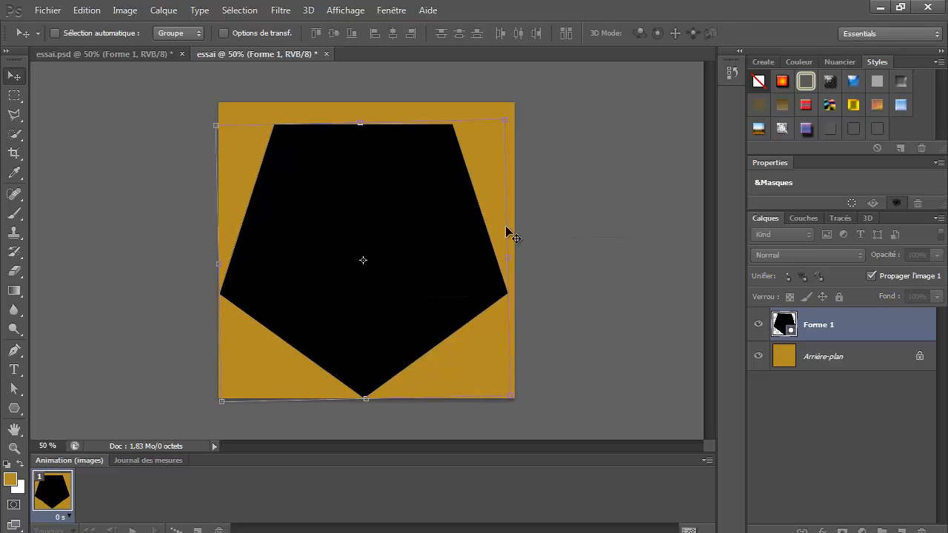
# Step: Nudge the black pentagon upward and slightly right so it sits nearer the upper edge of the gold canvas
pyautogui.press('Right')
pyautogui.press('Right')
pyautogui.press('Up')
pyautogui.press('Up')
pyautogui.press('Up')
pyautogui.press('Up')
pyautogui.press('Right')
pyautogui.press('Right')
pyautogui.press('Up')
pyautogui.press('Up')
pyautogui.press('Up')
pyautogui.press('Up')
pyautogui.press('Up')
pyautogui.press('Up')
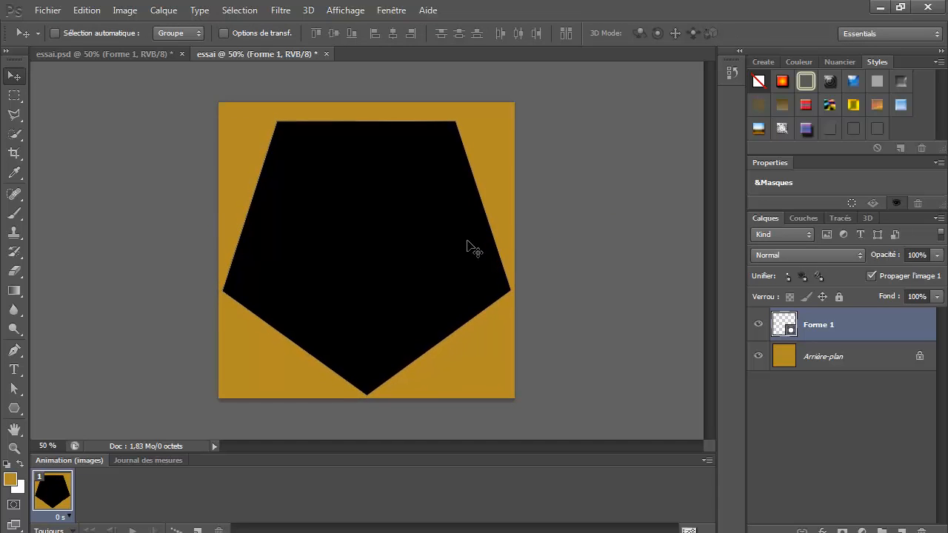
pyautogui.press('Up')
pyautogui.press('Up')
pyautogui.press('Up')
pyautogui.press('Up')
pyautogui.press('Right')
pyautogui.press('Right')
pyautogui.press('Right')
pyautogui.press('Right')
pyautogui.press('Up')
pyautogui.press('Up')
pyautogui.press('Up')
pyautogui.press('Up')
pyautogui.press('Up')
pyautogui.press('Up')
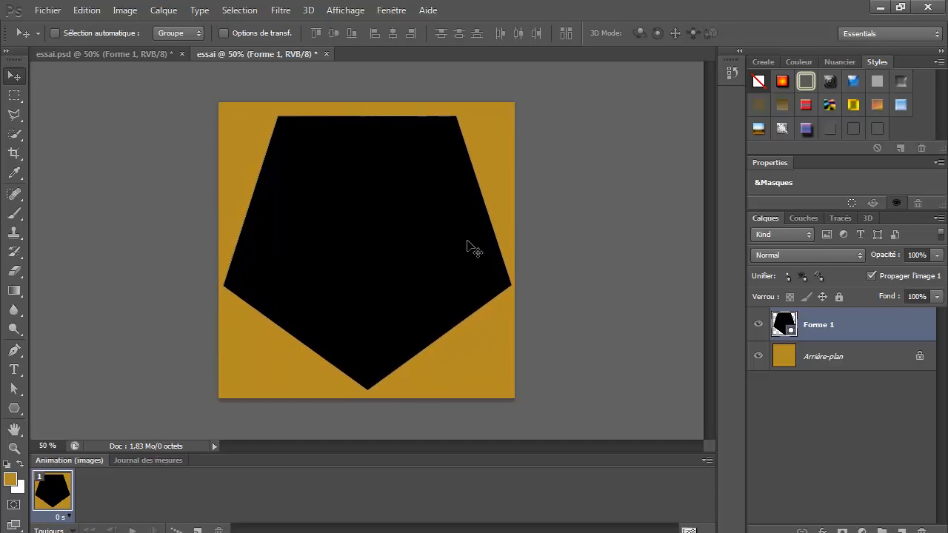
# Step: Compare with the essai.psd reference and scale the black pentagon down slightly toward its lower-right corner
pyautogui.click(119, 54)
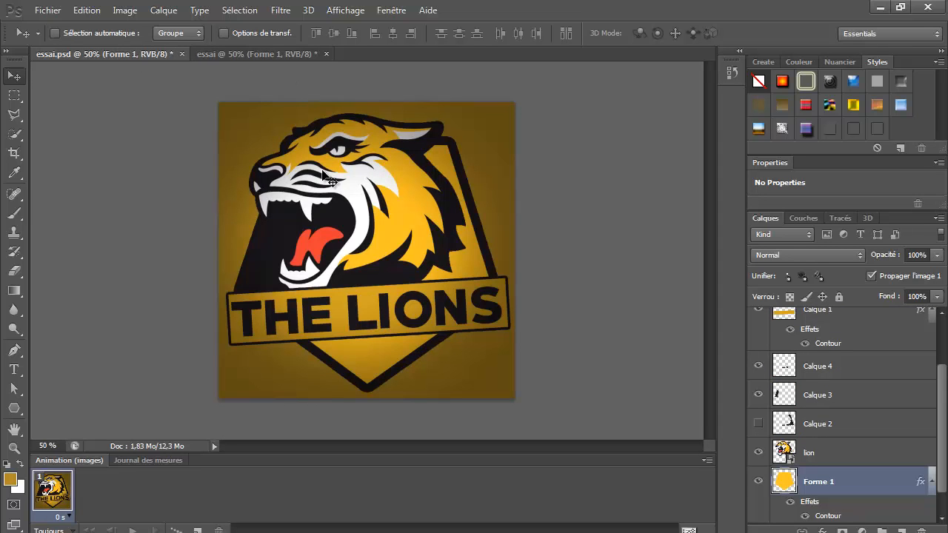
pyautogui.click(263, 55)
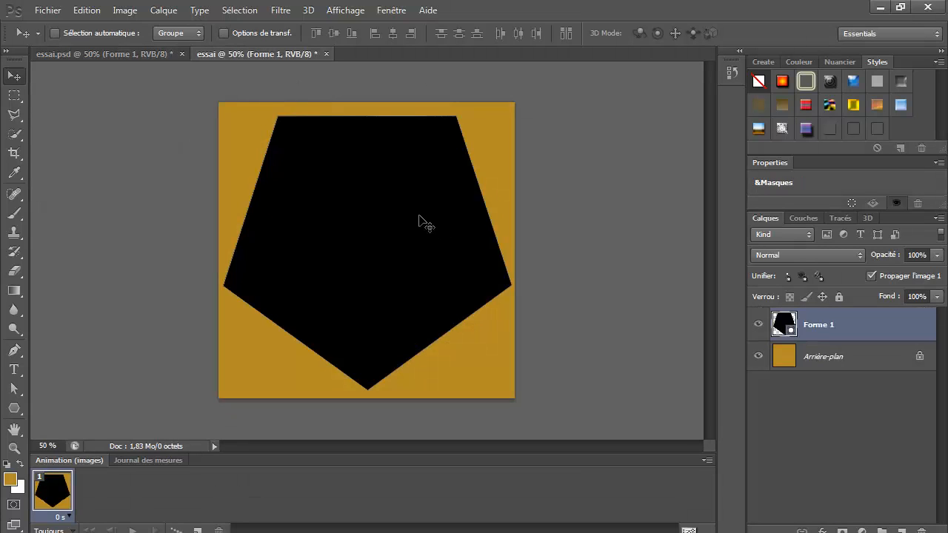
pyautogui.hotkey('ctrl', 't')
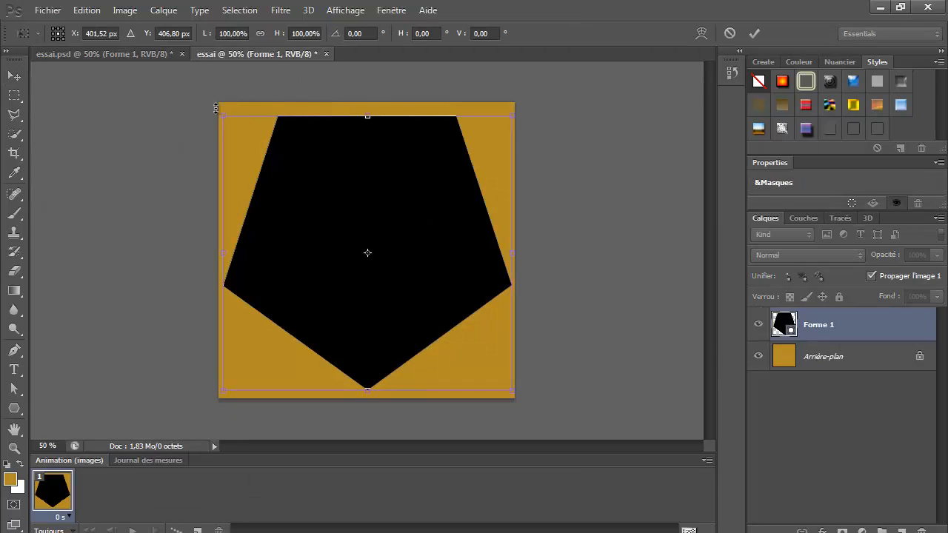
pyautogui.moveTo(216, 109); pyautogui.dragTo(237, 129)
pyautogui.press('Return')
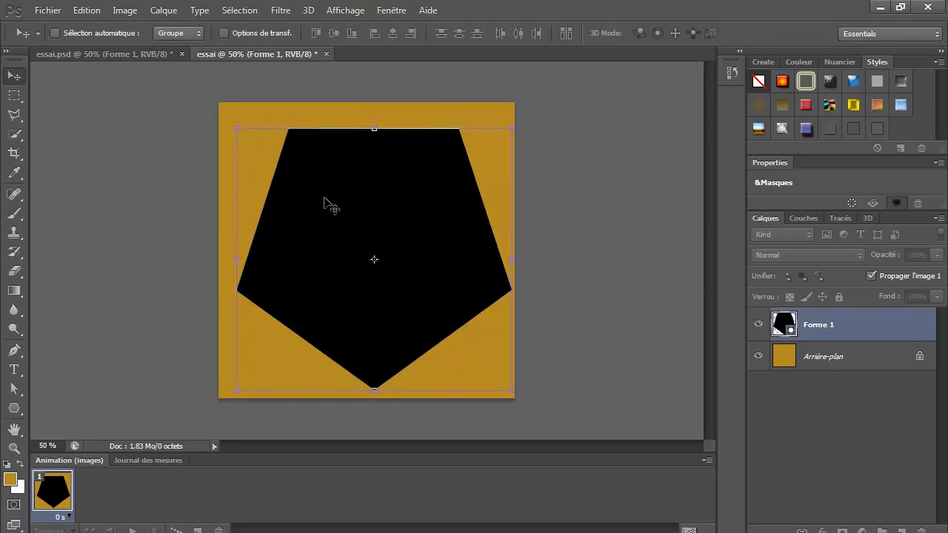
# Step: Nudge the reduced black pentagon left and slightly upward to centre it on the gold canvas
pyautogui.press('Left')
pyautogui.press('Left')
pyautogui.press('Left')
pyautogui.press('Left')
pyautogui.press('Left')
pyautogui.press('Left')
pyautogui.press('Up')
pyautogui.press('Up')
pyautogui.press('Up')
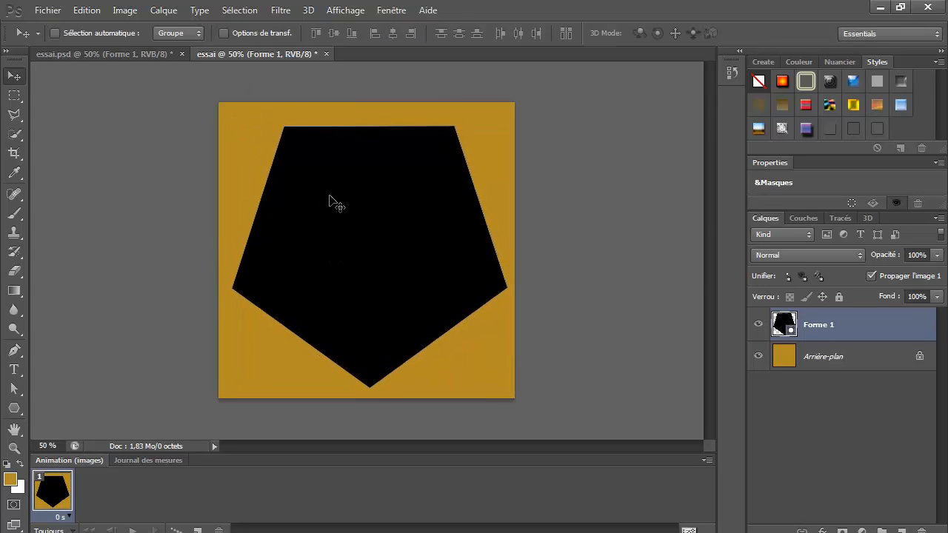
pyautogui.press('Left')
pyautogui.press('Left')
pyautogui.press('Left')
pyautogui.press('Left')
pyautogui.press('Left')
pyautogui.press('Left')
pyautogui.press('Left')
pyautogui.press('Up')
pyautogui.press('Up')
pyautogui.press('Up')
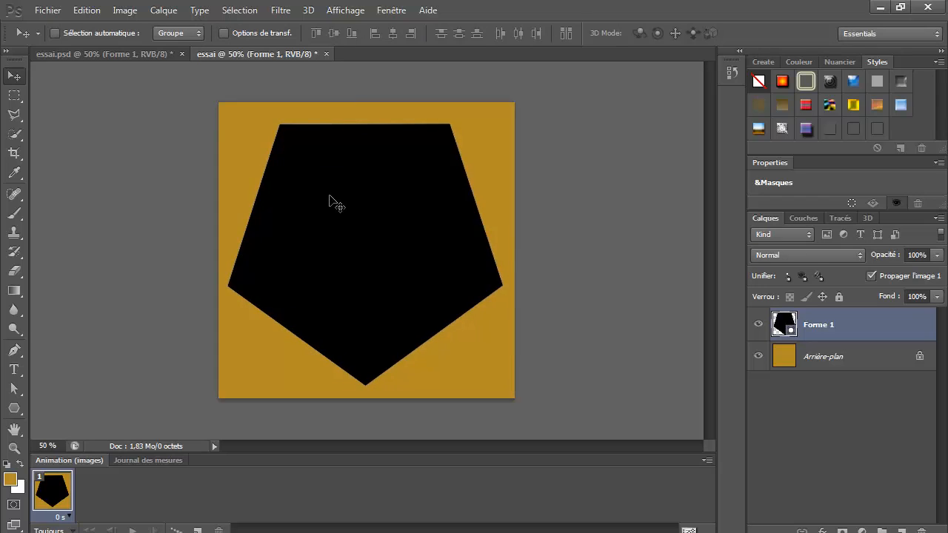
# Step: Check the pentagon in essai.psd, and give the Forme 1 layer in essai a yellow colour overlay (#ffc600) at 100% opacity
pyautogui.click(106, 55)
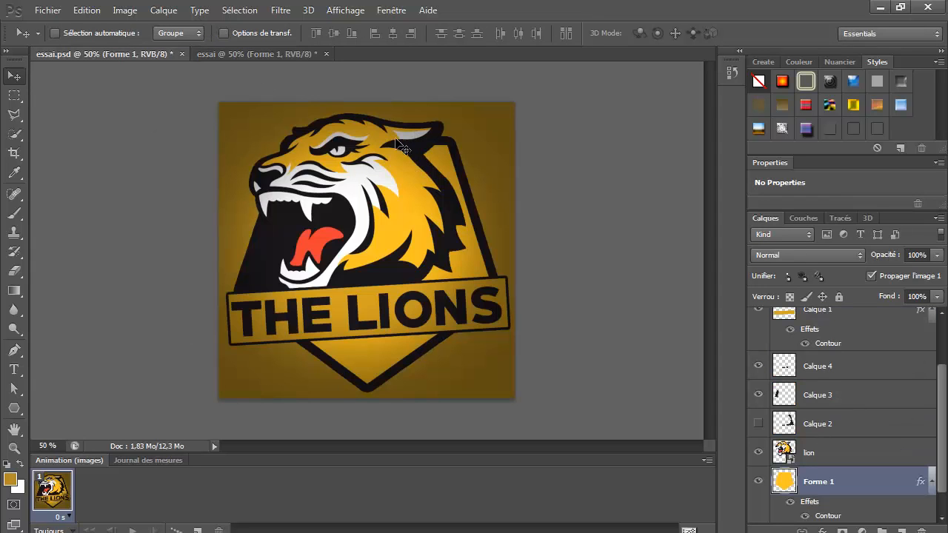
pyautogui.click(285, 56)
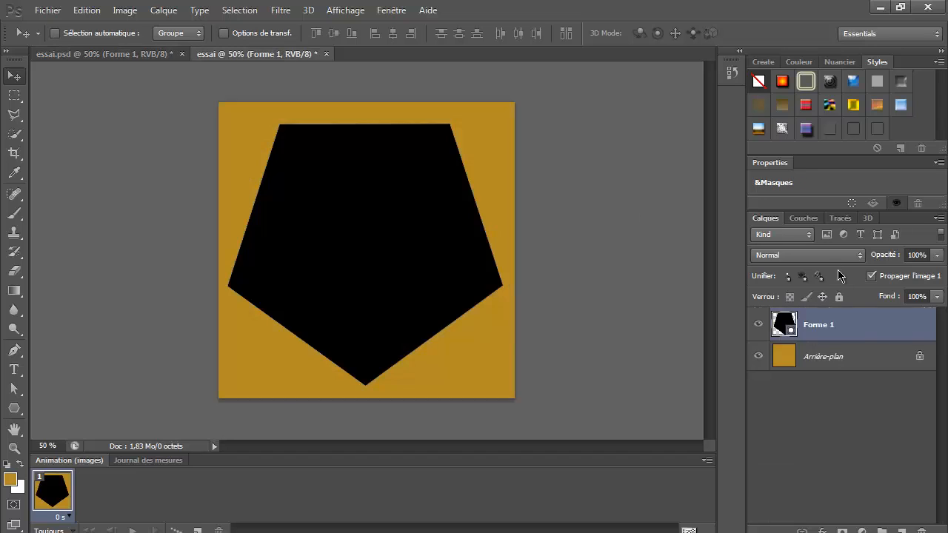
pyautogui.doubleClick(901, 331)
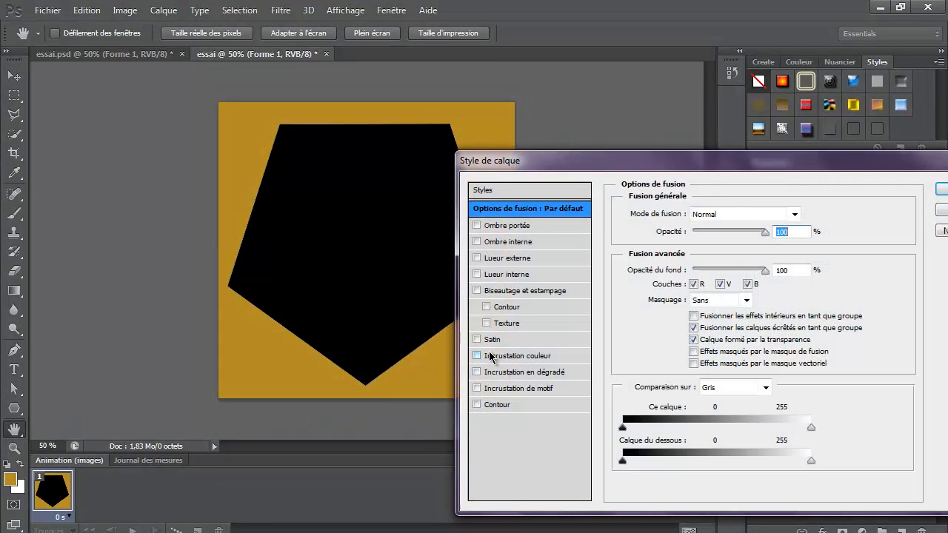
pyautogui.click(477, 356)
pyautogui.click(502, 357)
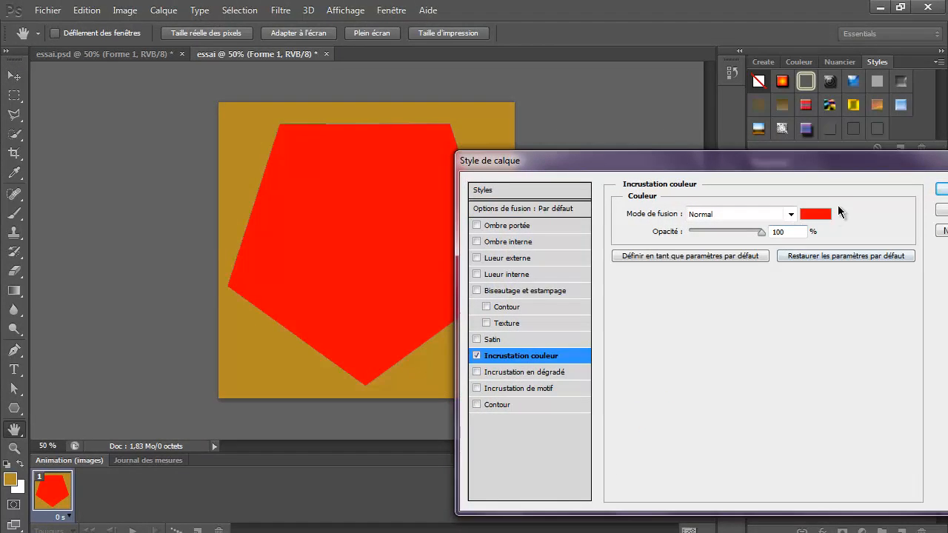
pyautogui.click(818, 214)
pyautogui.moveTo(536, 441); pyautogui.dragTo(538, 482)
pyautogui.click(534, 470)
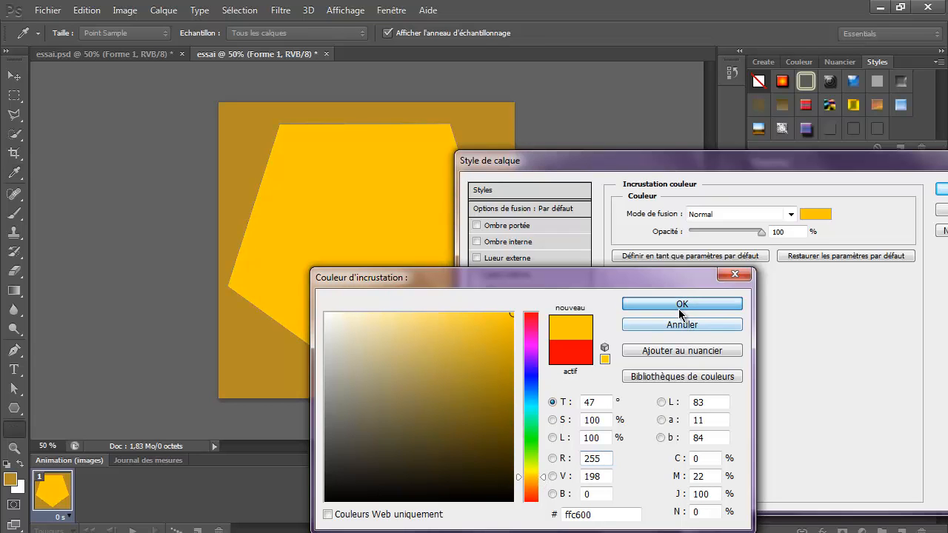
pyautogui.click(680, 304)
# Step: Add a black 20 px outside stroke to the yellow pentagon and apply the layer style
pyautogui.click(477, 405)
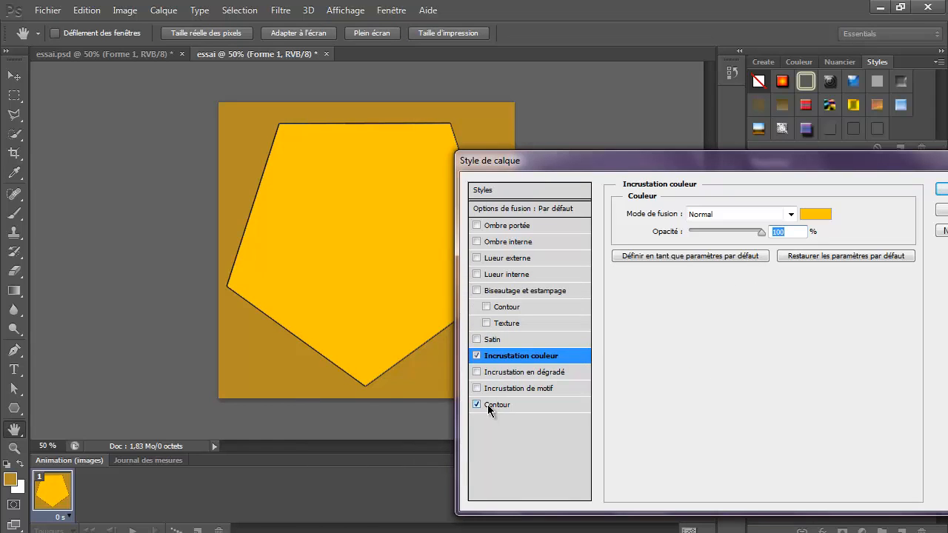
pyautogui.click(493, 405)
pyautogui.moveTo(700, 216); pyautogui.dragTo(711, 215)
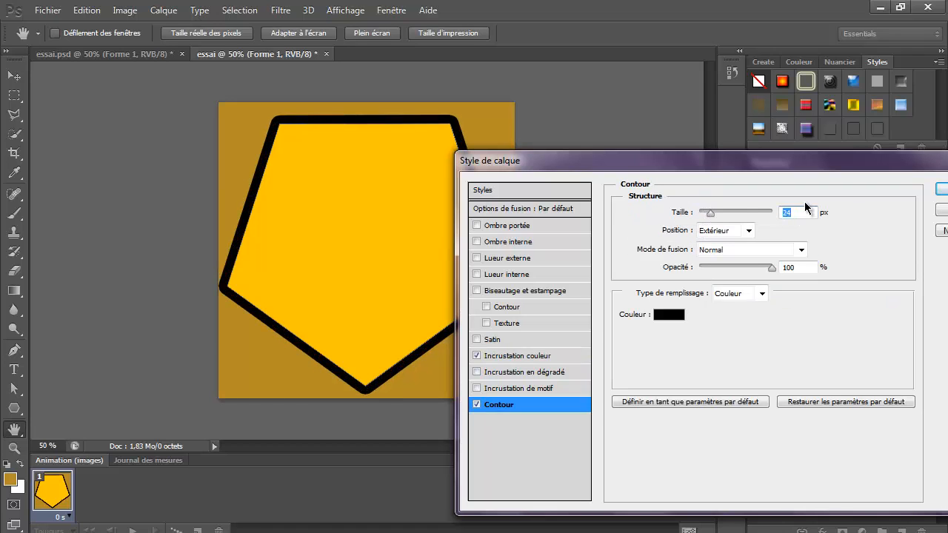
pyautogui.write('20')
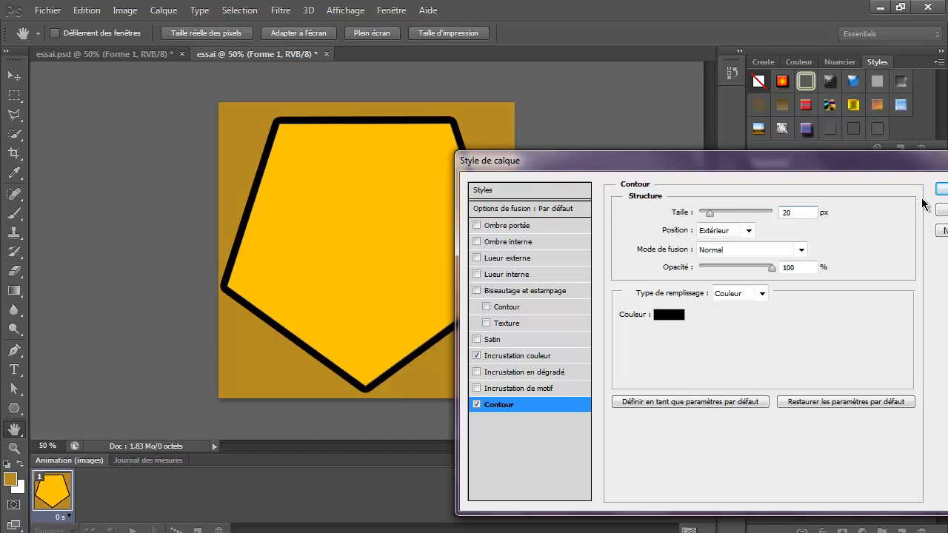
pyautogui.click(943, 192)
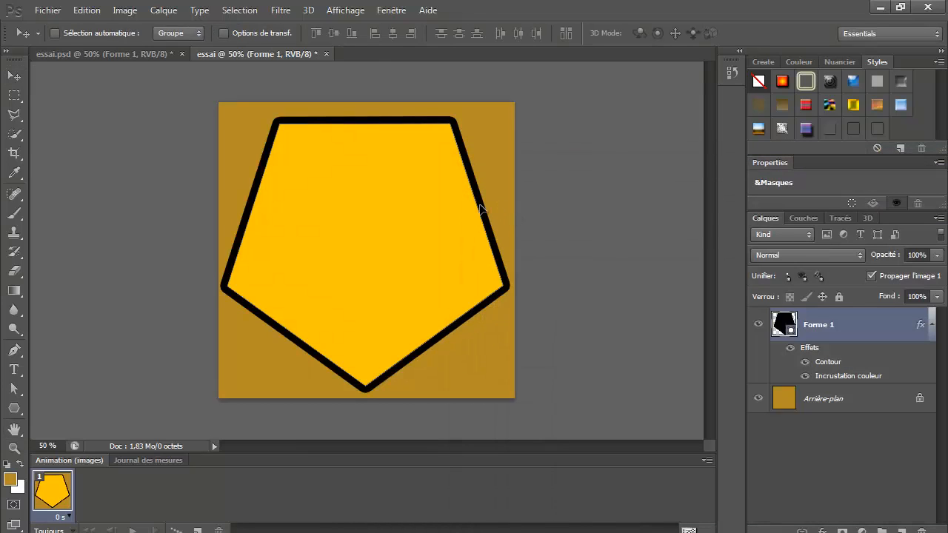
# Step: Scale the outlined yellow pentagon down slightly and move it back to the centre of the canvas
pyautogui.hotkey('ctrl', 't')
pyautogui.moveTo(228, 121); pyautogui.dragTo(254, 136)
pyautogui.press('Return')
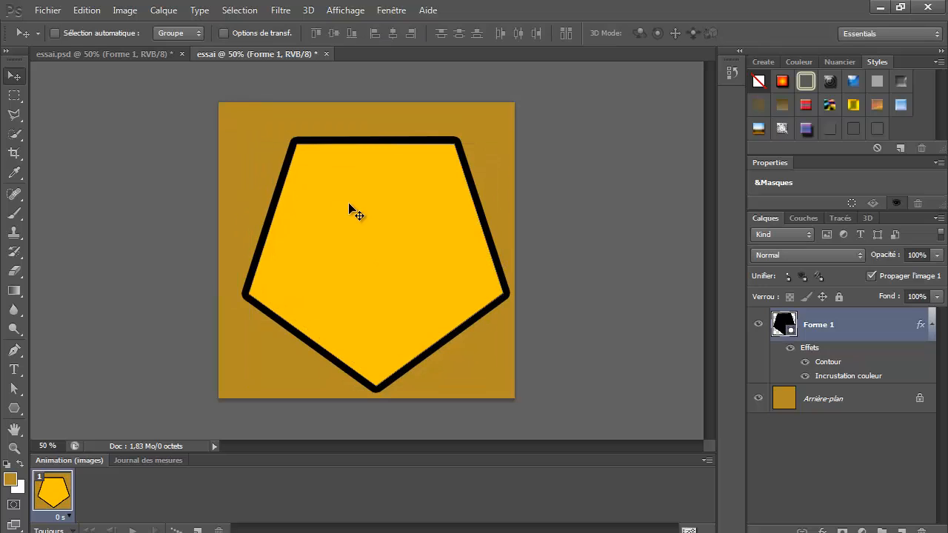
pyautogui.moveTo(410, 266); pyautogui.dragTo(402, 261)
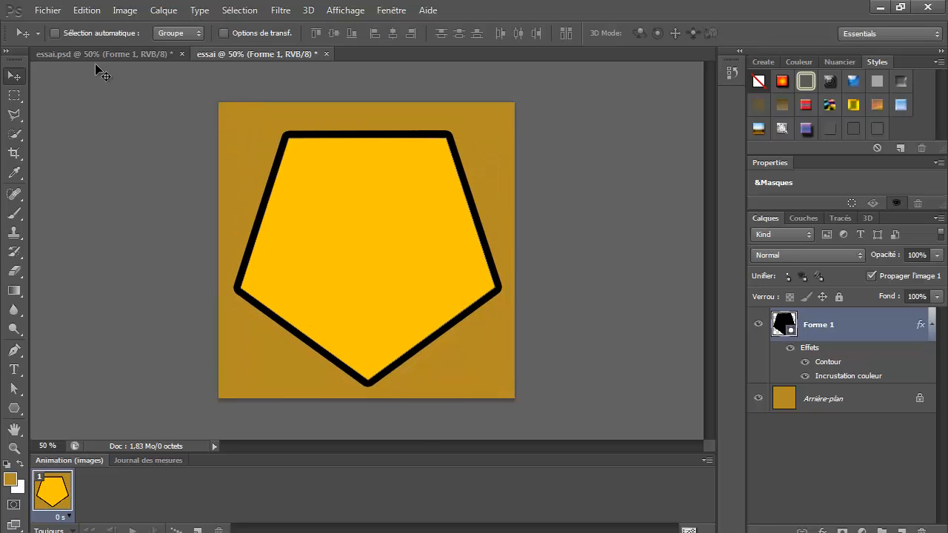
# Step: Create a new layer above Forme 1 and make a wide rectangular selection across the pentagon's lower middle
pyautogui.click(14, 96)
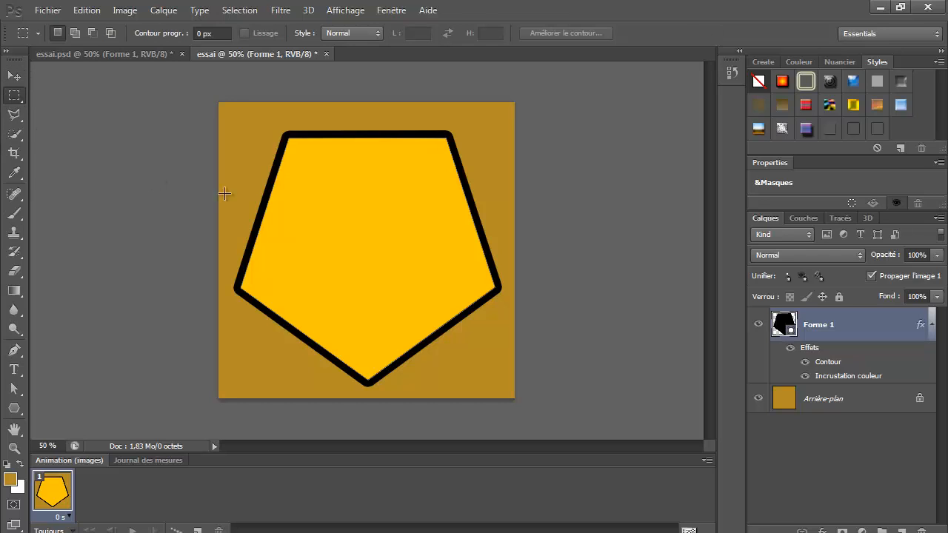
pyautogui.click(902, 530)
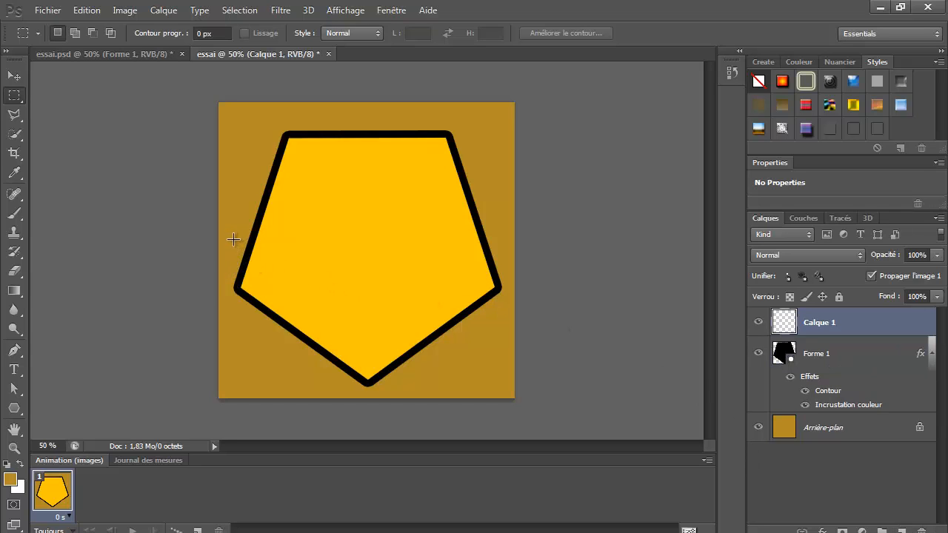
pyautogui.moveTo(232, 241); pyautogui.dragTo(505, 294)
pyautogui.click(491, 300)
pyautogui.hotkey('ctrl', 'z')
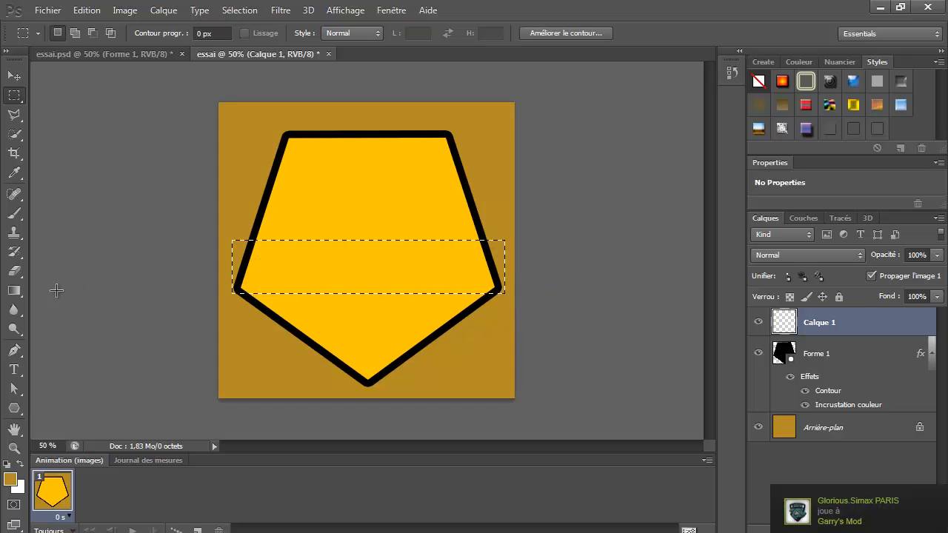
# Step: Paint the rectangular selection gold with the Brush on Calque 1 and deselect it
pyautogui.click(9, 216)
pyautogui.moveTo(286, 239)
pyautogui.mouseDown()
pyautogui.moveTo(327, 269)
pyautogui.moveTo(439, 270)
pyautogui.moveTo(426, 260)
pyautogui.moveTo(530, 253)
pyautogui.moveTo(487, 276)
pyautogui.mouseUp()
pyautogui.click(15, 97)
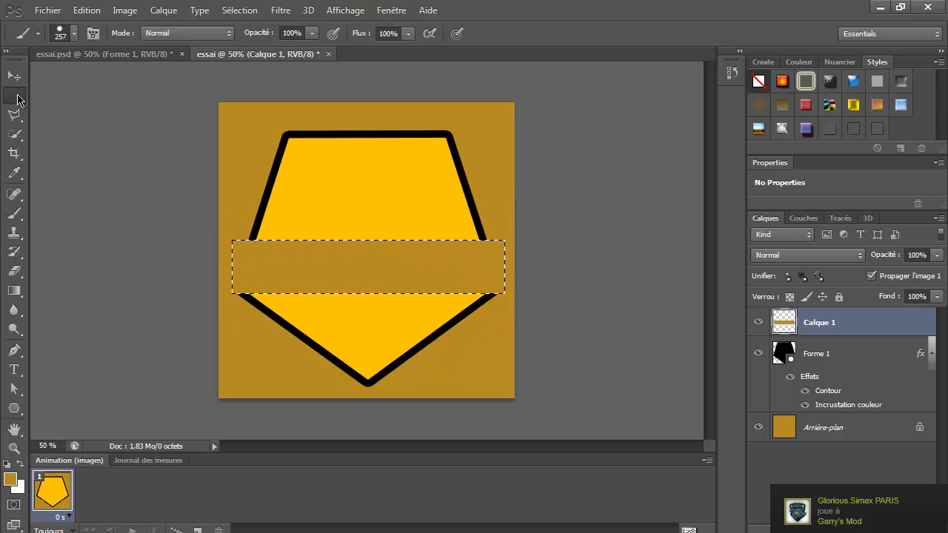
pyautogui.click(642, 269)
# Step: Add a black 7 px outside stroke to the gold band on Calque 1
pyautogui.doubleClick(916, 320)
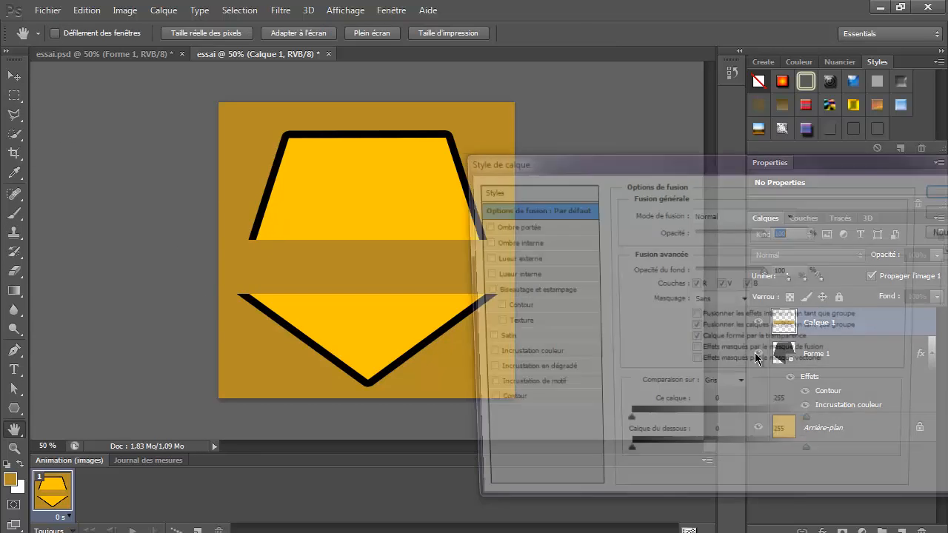
pyautogui.click(477, 406)
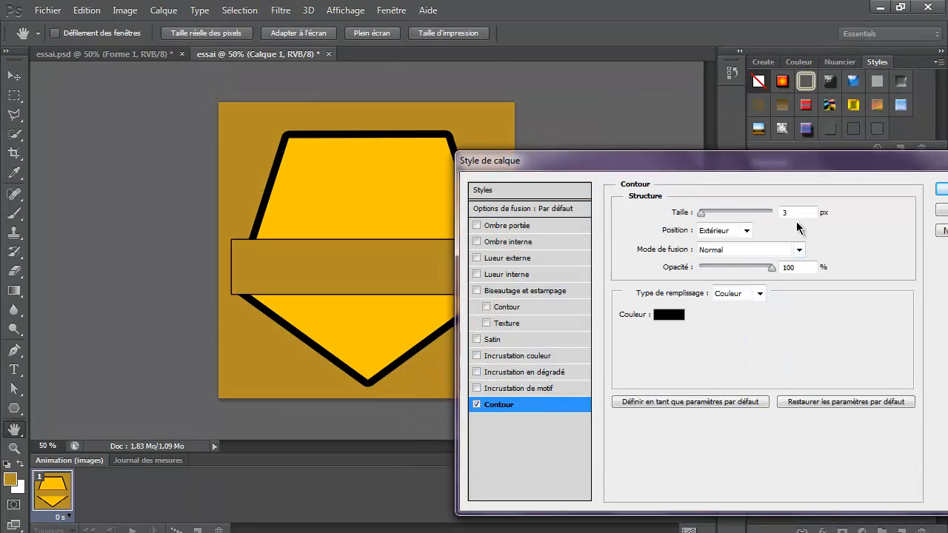
pyautogui.write('7')
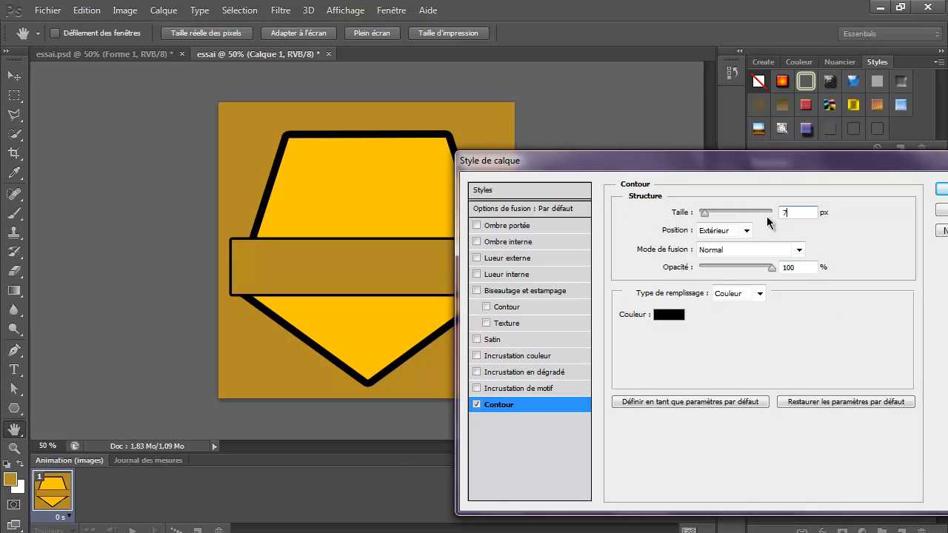
pyautogui.click(940, 193)
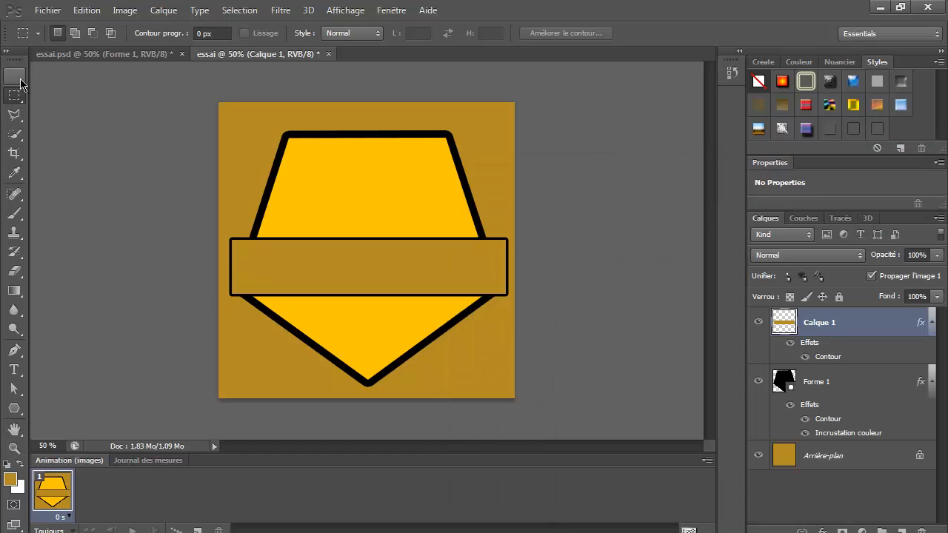
# Step: Rotate the gold band by -6.64° so its right end rises, and move it slightly down on the pentagon
pyautogui.click(14, 76)
pyautogui.hotkey('ctrl', 't')
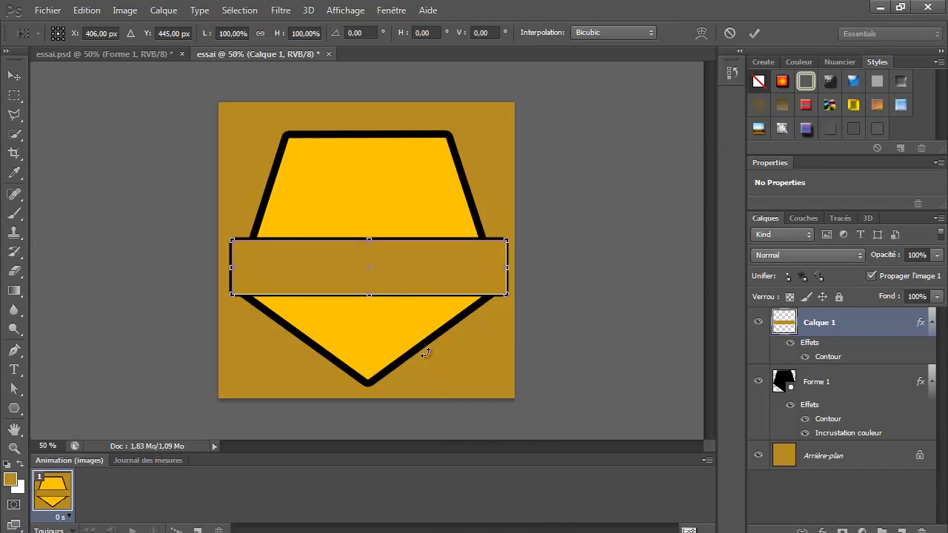
pyautogui.moveTo(426, 354); pyautogui.dragTo(444, 355)
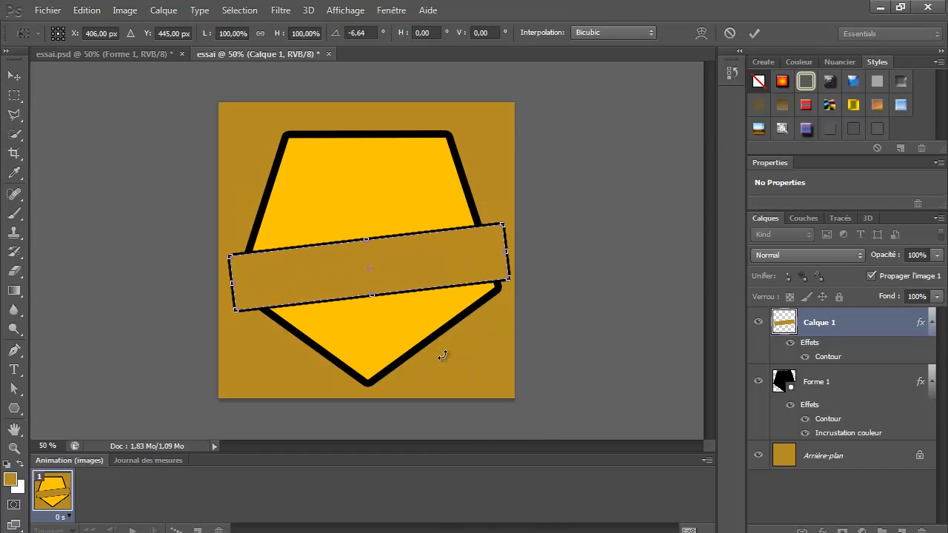
pyautogui.press('Return')
pyautogui.moveTo(415, 271); pyautogui.dragTo(418, 283)
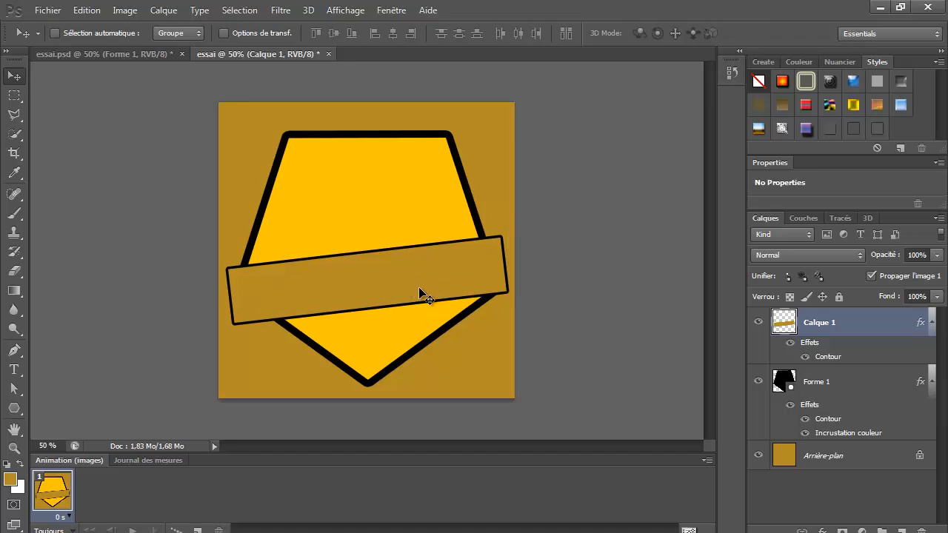
# Step: Compare with the essai.psd banner and stretch the tilted gold band downward to make it slightly taller
pyautogui.click(127, 58)
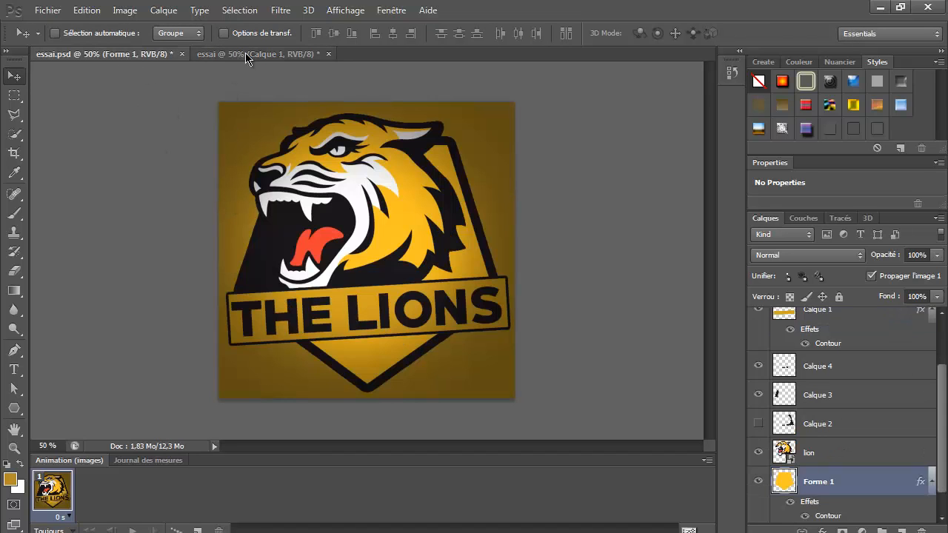
pyautogui.click(247, 55)
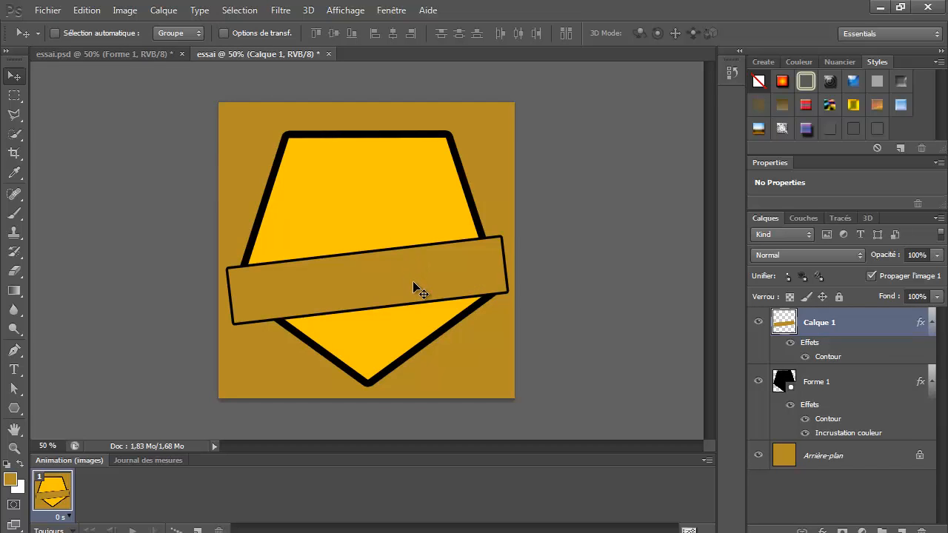
pyautogui.hotkey('ctrl', 't')
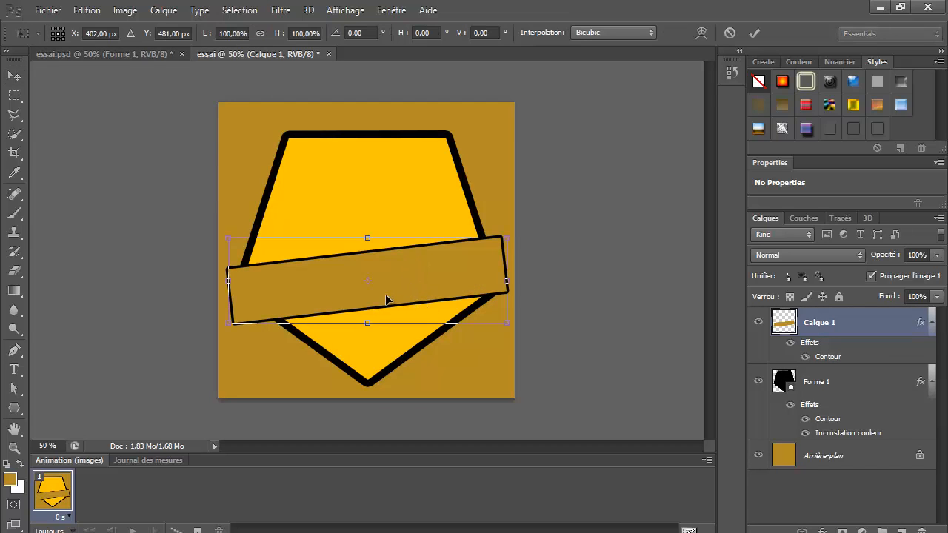
pyautogui.moveTo(366, 322); pyautogui.dragTo(373, 335)
pyautogui.press('Return')
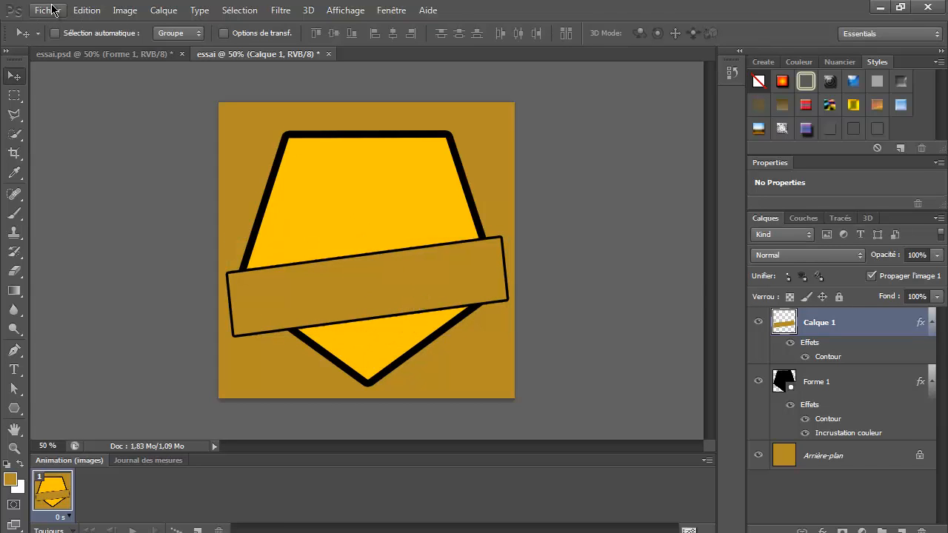
# Step: Place the lion image from the tuto logo team folder into the logo document
pyautogui.click(48, 10)
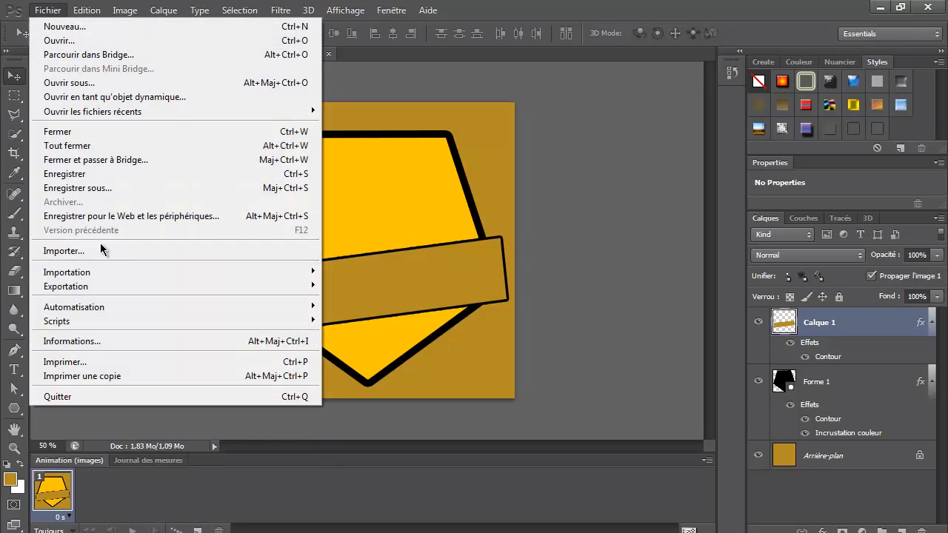
pyautogui.click(101, 250)
pyautogui.click(711, 122)
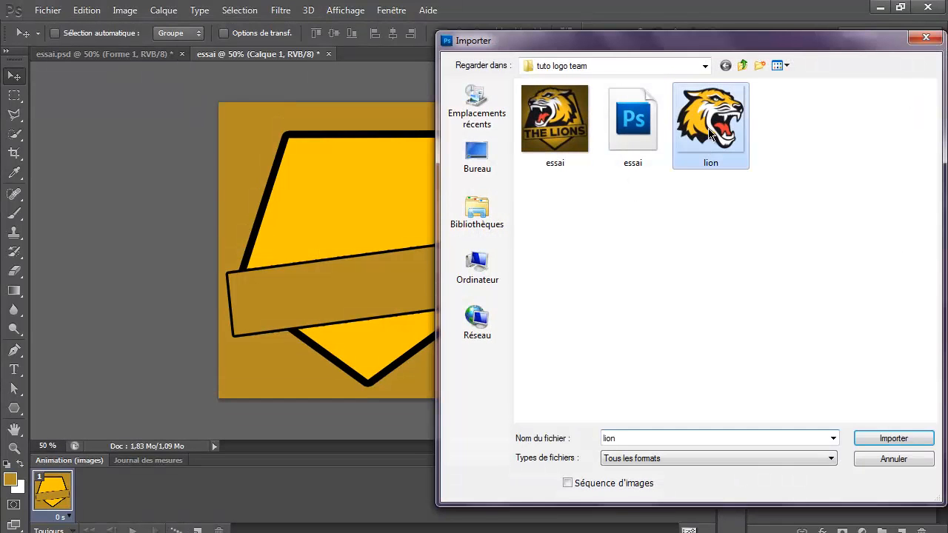
pyautogui.click(895, 442)
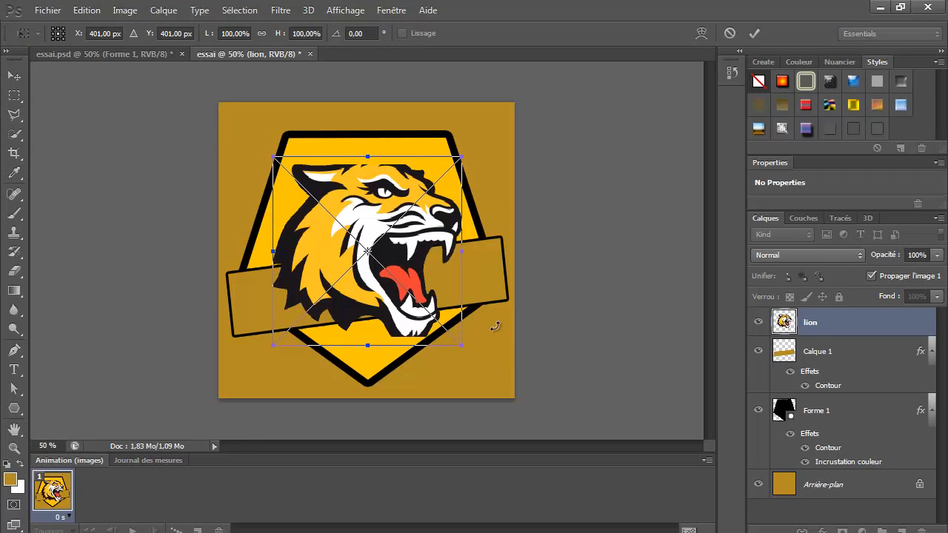
# Step: Enlarge the placed lion head to 107.81% and flip it horizontally
pyautogui.moveTo(462, 344); pyautogui.dragTo(480, 353)
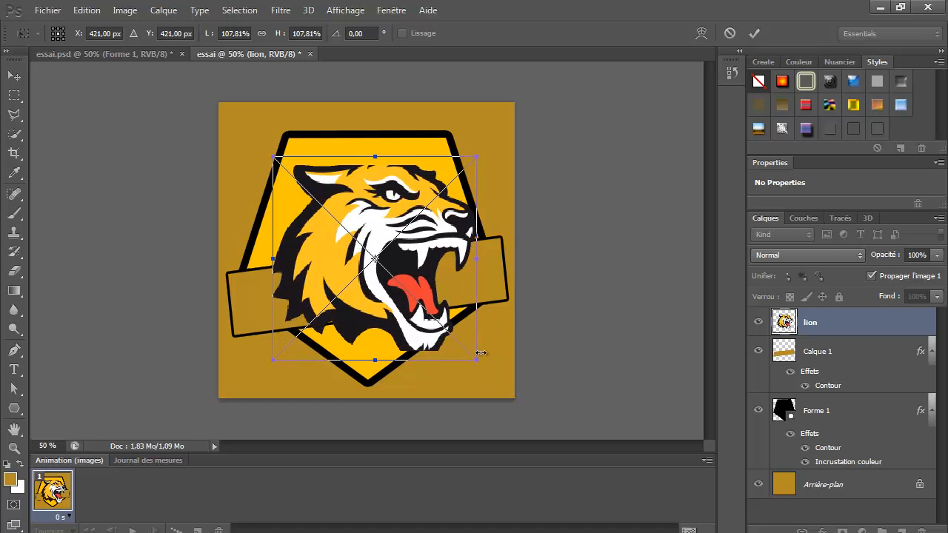
pyautogui.rightClick(440, 293)
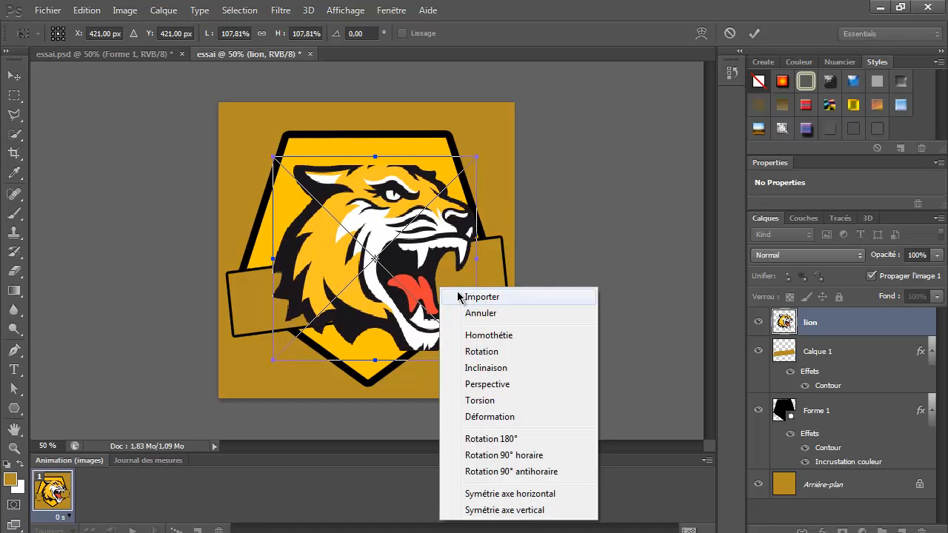
pyautogui.click(526, 498)
pyautogui.press('Return')
# Step: Move the lion head up over the upper part of the pentagon and place its layer beneath Calque 1
pyautogui.moveTo(387, 263); pyautogui.dragTo(383, 218)
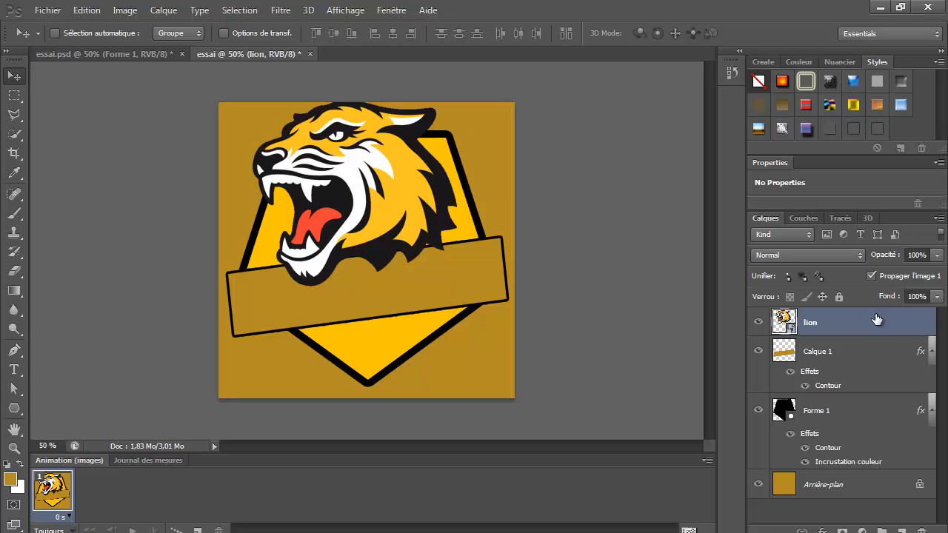
pyautogui.moveTo(876, 320)
pyautogui.mouseDown()
pyautogui.moveTo(870, 412)
pyautogui.moveTo(857, 396)
pyautogui.mouseUp()
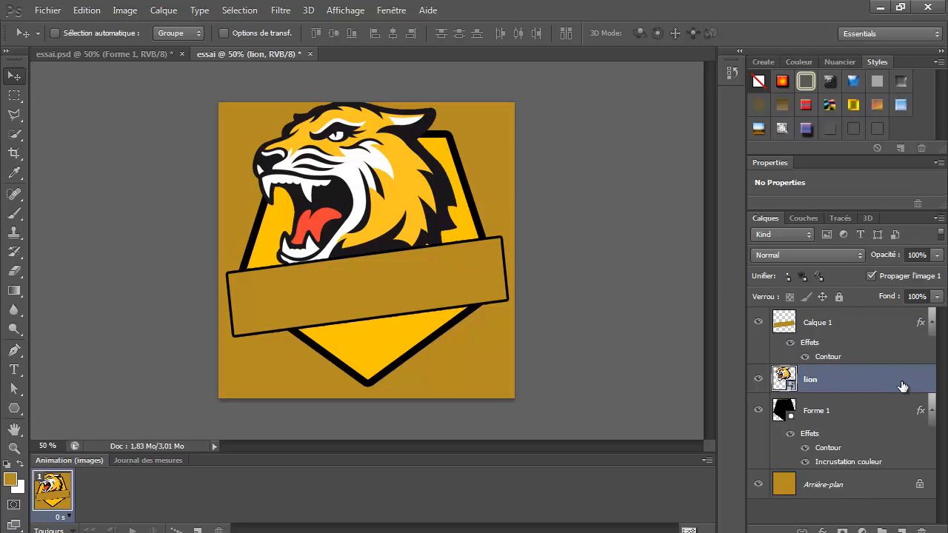
# Step: Recolour the pentagon's stroke on Forme 1 to the near-black 1a171b sampled from the lion head
pyautogui.hotkey('ctrl', '+')
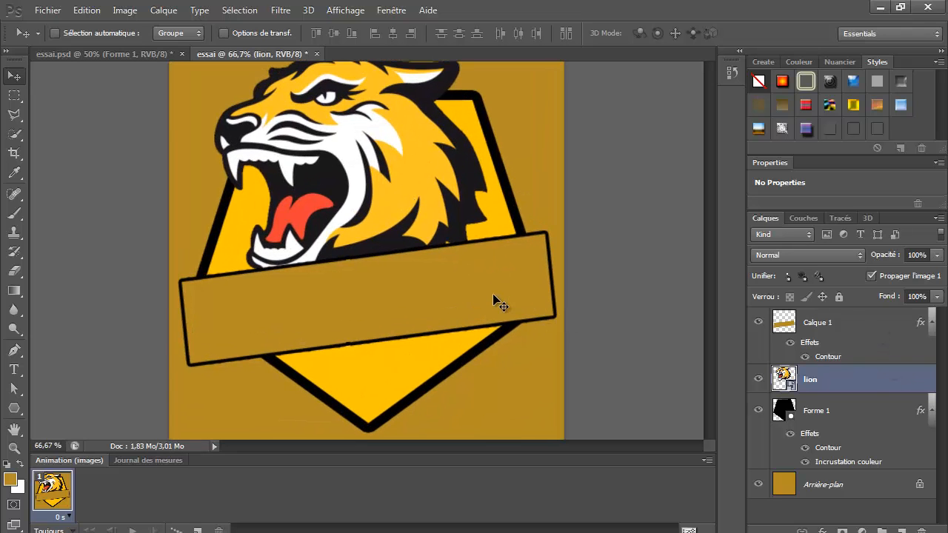
pyautogui.doubleClick(897, 412)
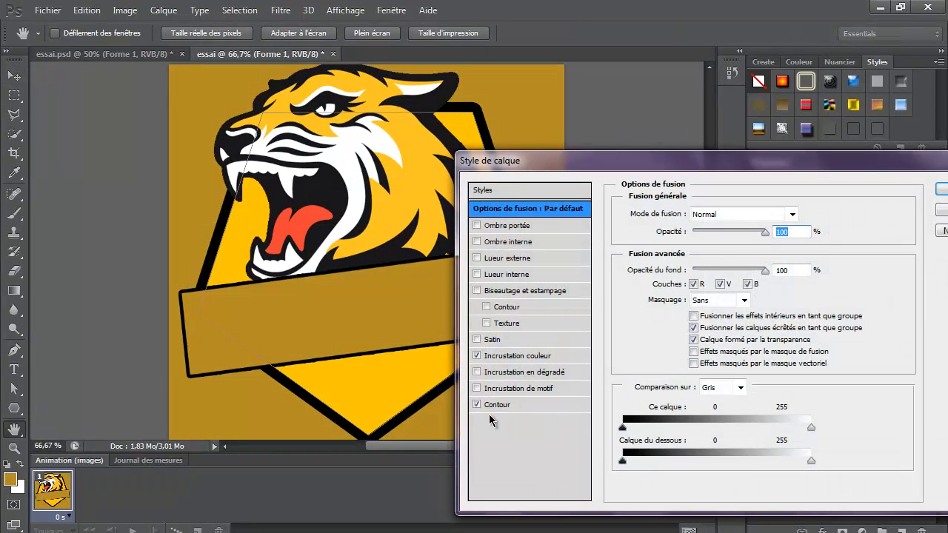
pyautogui.click(530, 404)
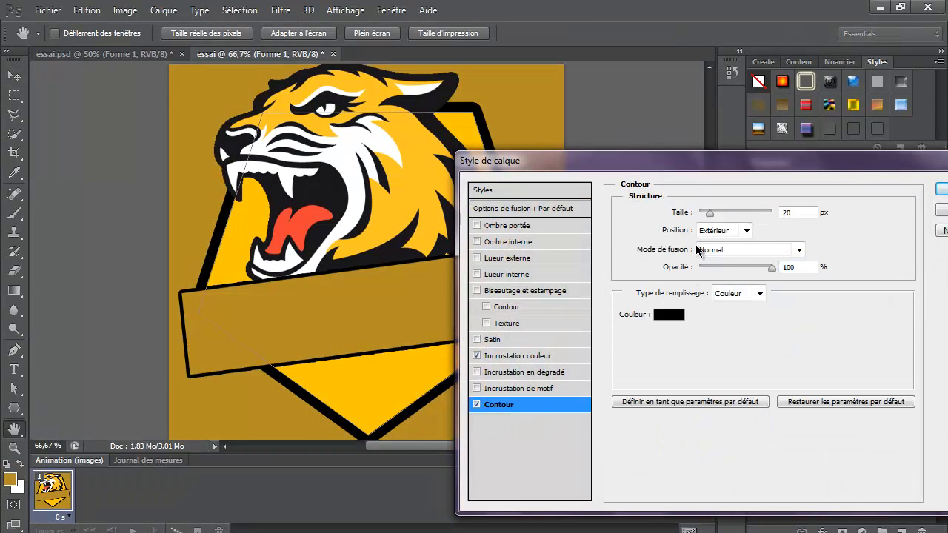
pyautogui.click(675, 314)
pyautogui.click(393, 251)
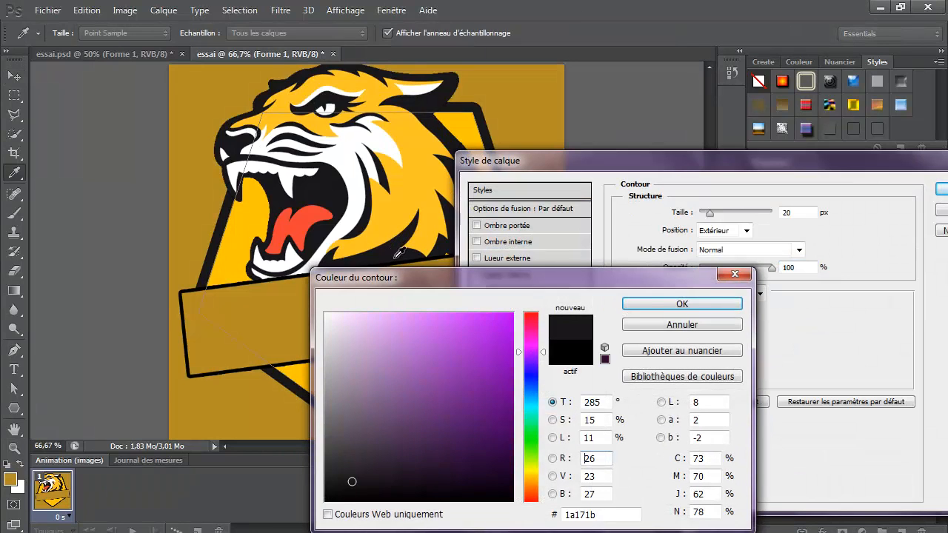
pyautogui.click(641, 305)
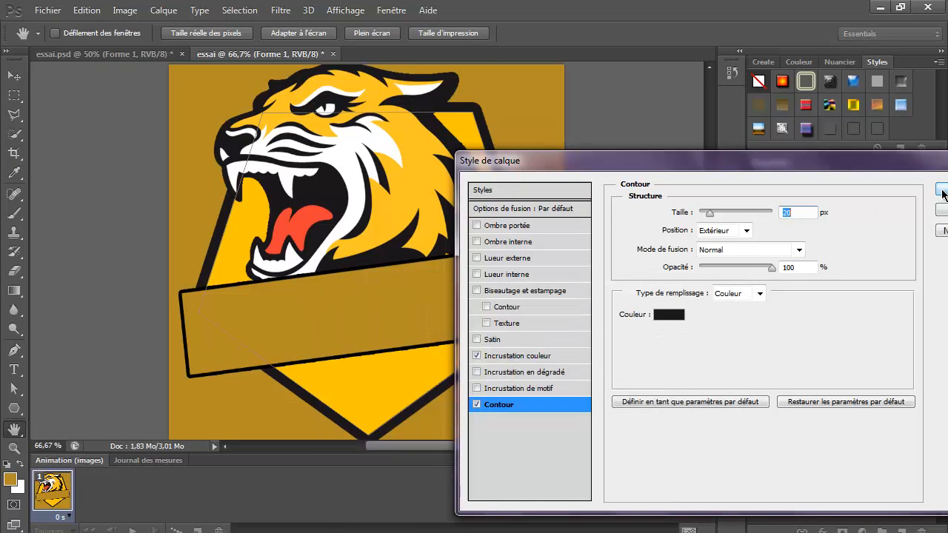
pyautogui.click(942, 191)
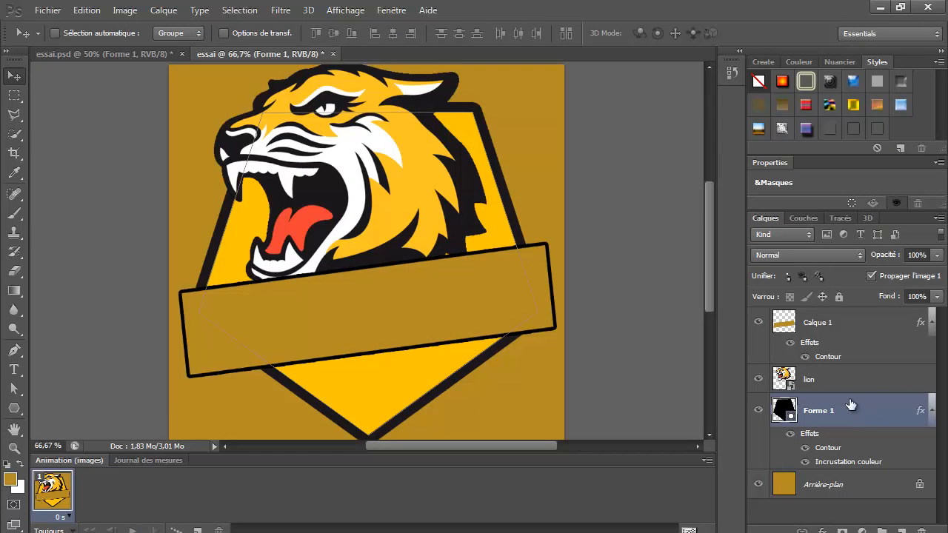
# Step: Recolour the gold banner's stroke on Calque 1 with the near-black sampled from the lion head
pyautogui.doubleClick(885, 320)
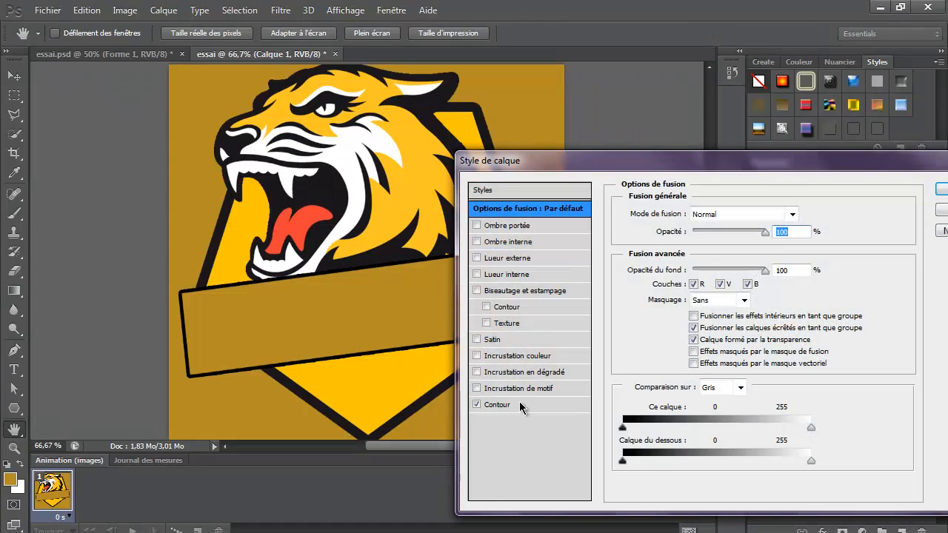
pyautogui.click(518, 407)
pyautogui.click(669, 317)
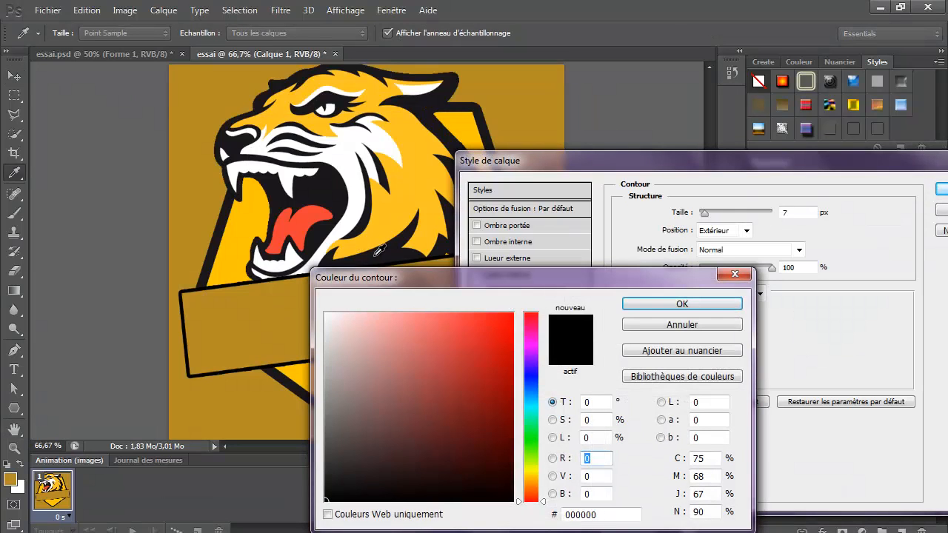
pyautogui.click(370, 256)
pyautogui.click(659, 304)
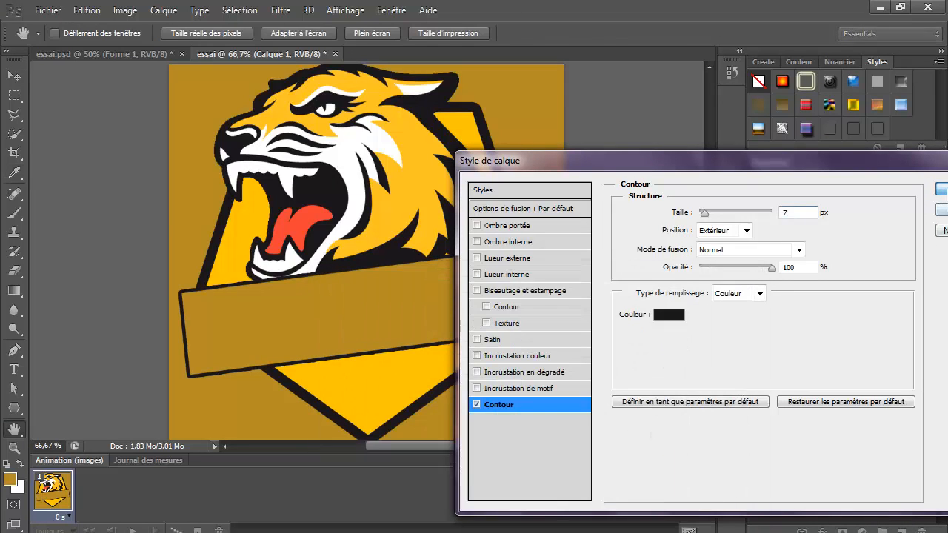
pyautogui.press('Return')
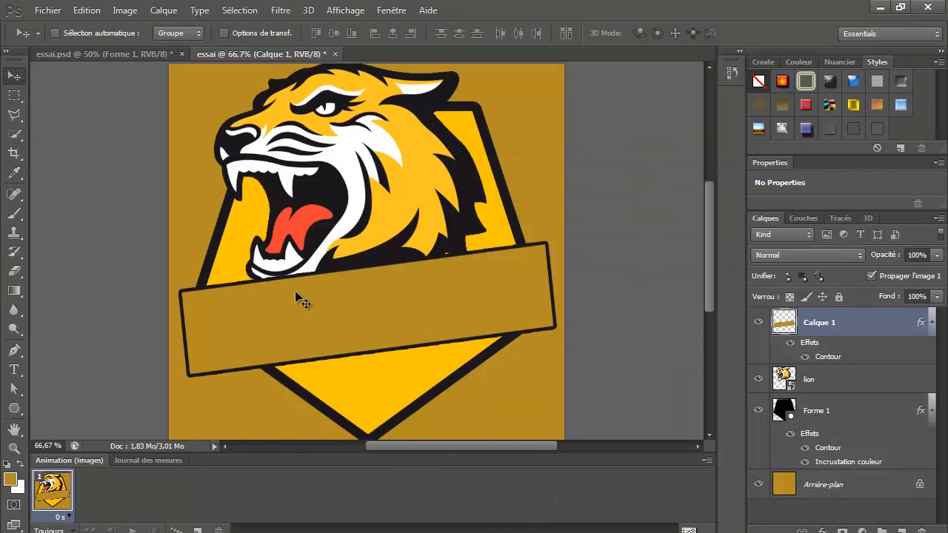
# Step: Nudge the Calque 1, lion and Forme 1 layers together slightly down on the gold background
pyautogui.hotkey('ctrl', '-')
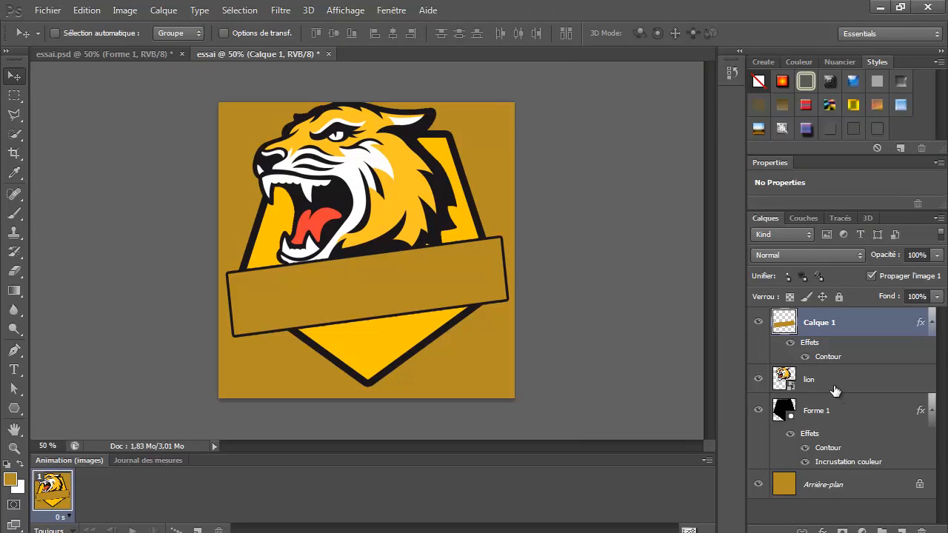
pyautogui.keyDown('shift'); pyautogui.click(823, 415); pyautogui.keyUp('shift')
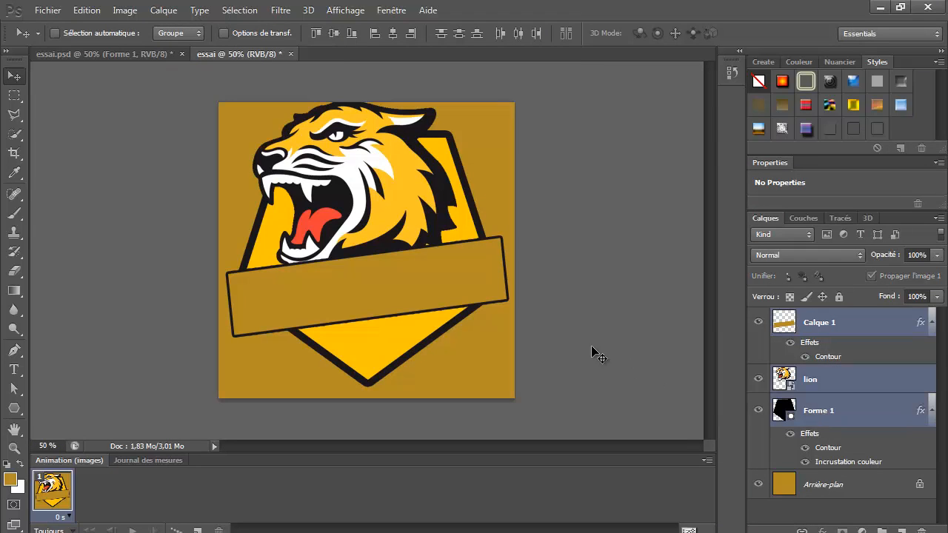
pyautogui.press('Down')
pyautogui.press('Down')
pyautogui.press('Down')
pyautogui.press('Down')
pyautogui.press('Down')
pyautogui.press('Down')
pyautogui.press('Down')
pyautogui.press('Down')
pyautogui.press('Down')
pyautogui.press('Down')
pyautogui.press('Down')
pyautogui.press('Down')
pyautogui.press('Down')
pyautogui.press('Down')
pyautogui.press('Down')
pyautogui.press('Down')
pyautogui.press('Down')
pyautogui.press('Down')
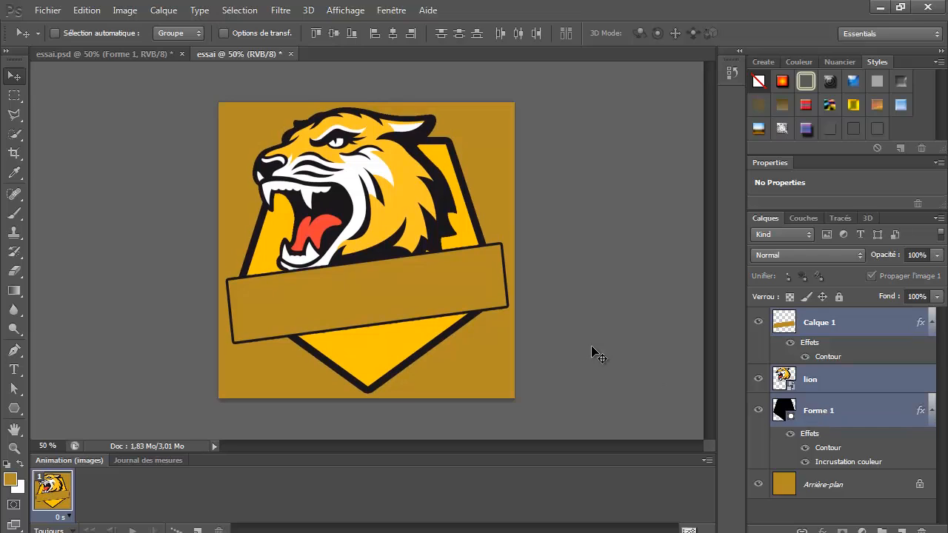
# Step: Examine the black fills around the lion head in essai.psd by toggling the visibility of Calque 2, Calque 3 and Calque 4
pyautogui.click(839, 326)
pyautogui.click(850, 375)
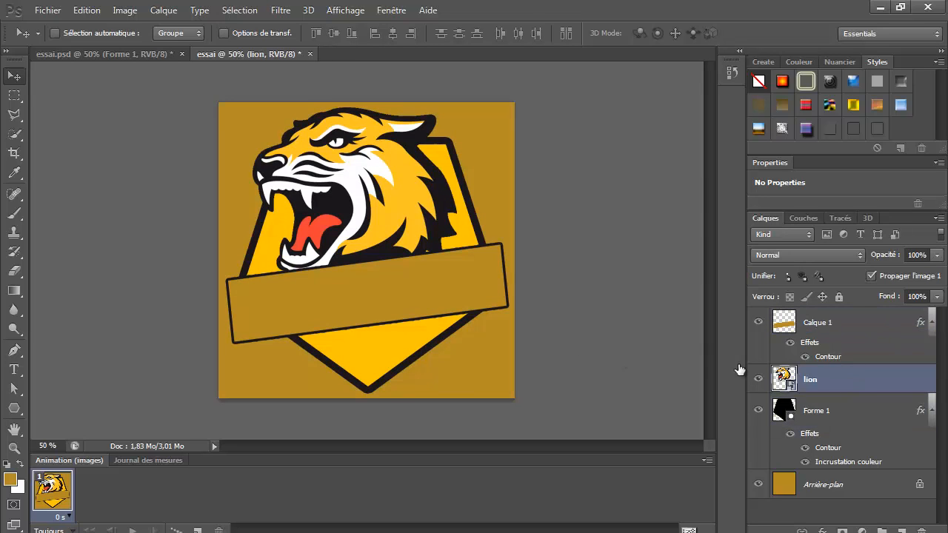
pyautogui.click(111, 54)
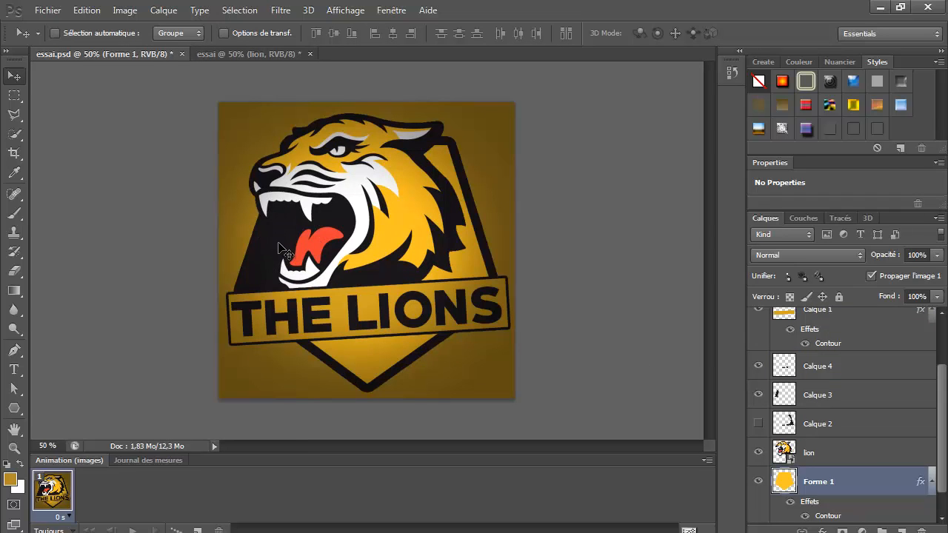
pyautogui.click(758, 424)
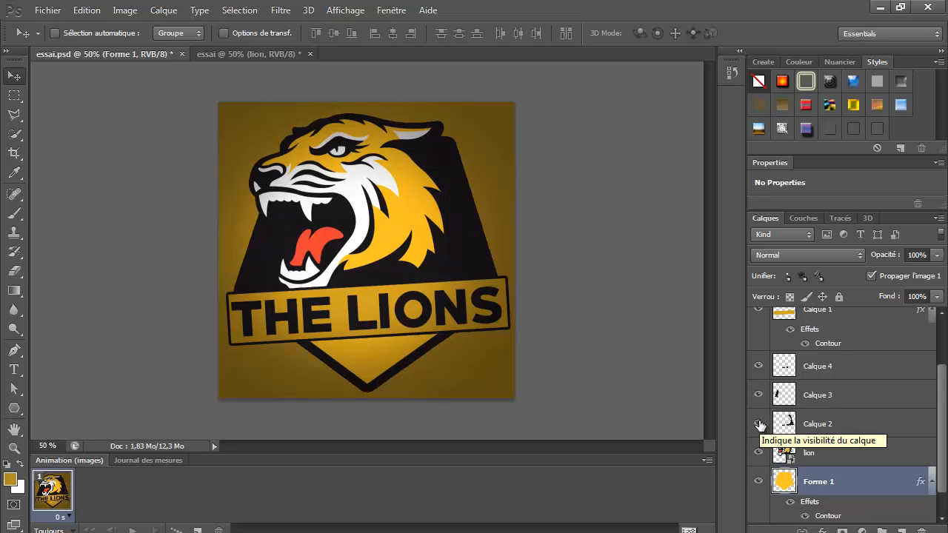
pyautogui.click(759, 395)
pyautogui.click(759, 395)
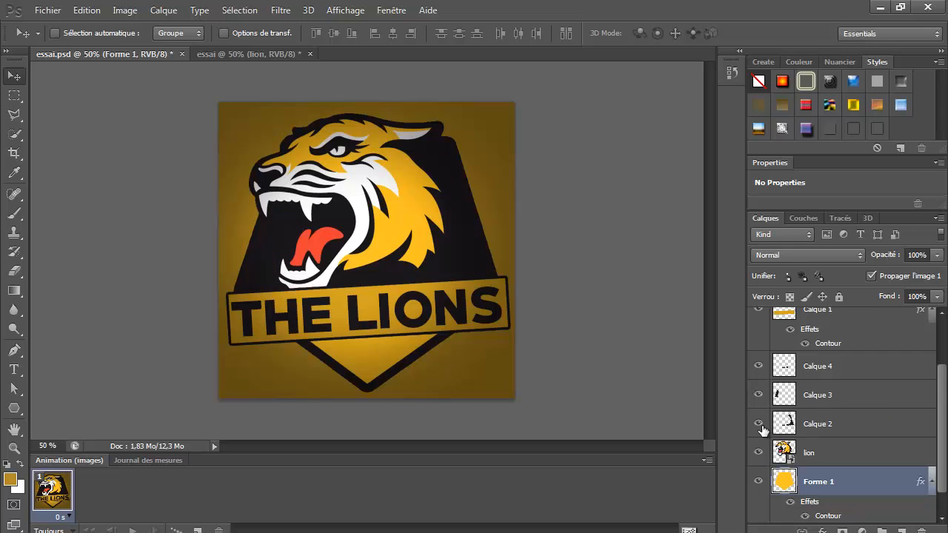
pyautogui.click(759, 424)
pyautogui.click(759, 424)
pyautogui.click(759, 423)
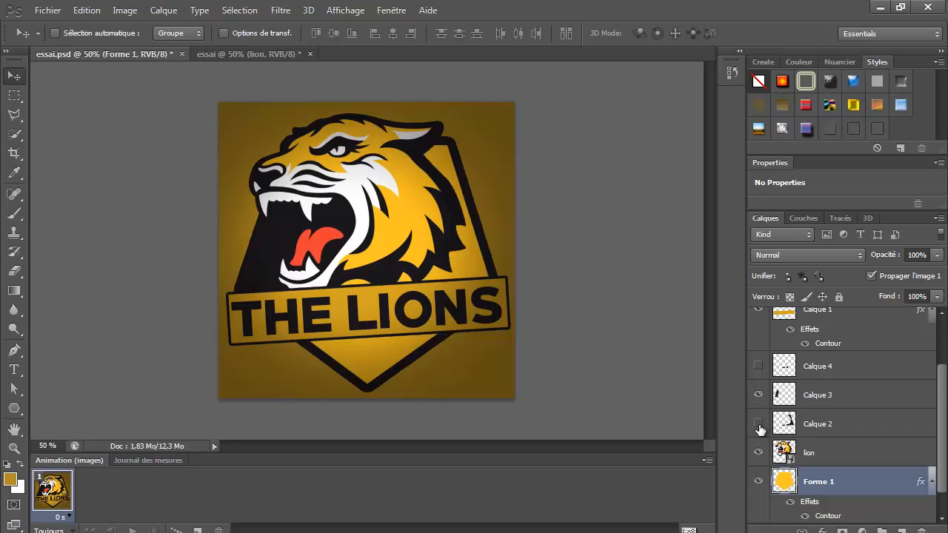
pyautogui.click(757, 367)
# Step: Return to the new logo document and set the foreground colour to 1a171b sampled from the lion head
pyautogui.click(247, 54)
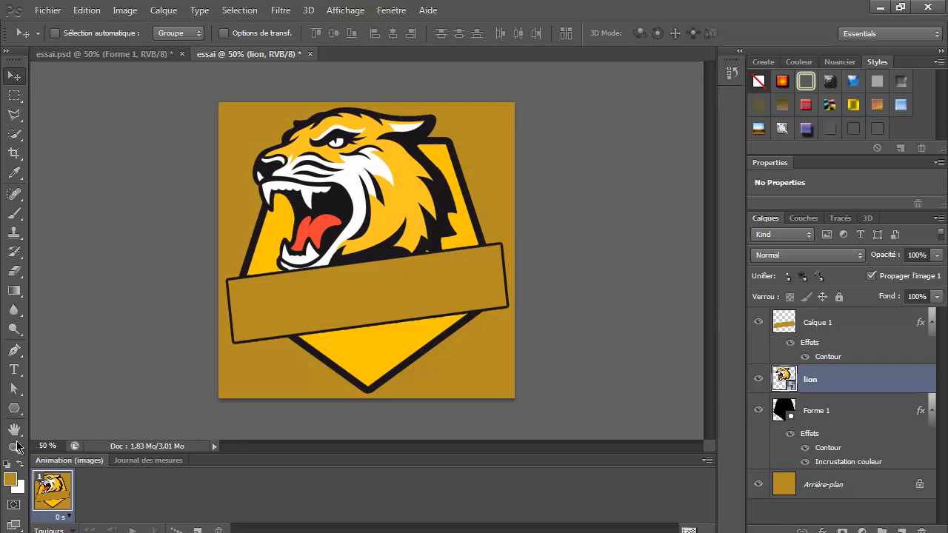
pyautogui.click(12, 480)
pyautogui.click(385, 245)
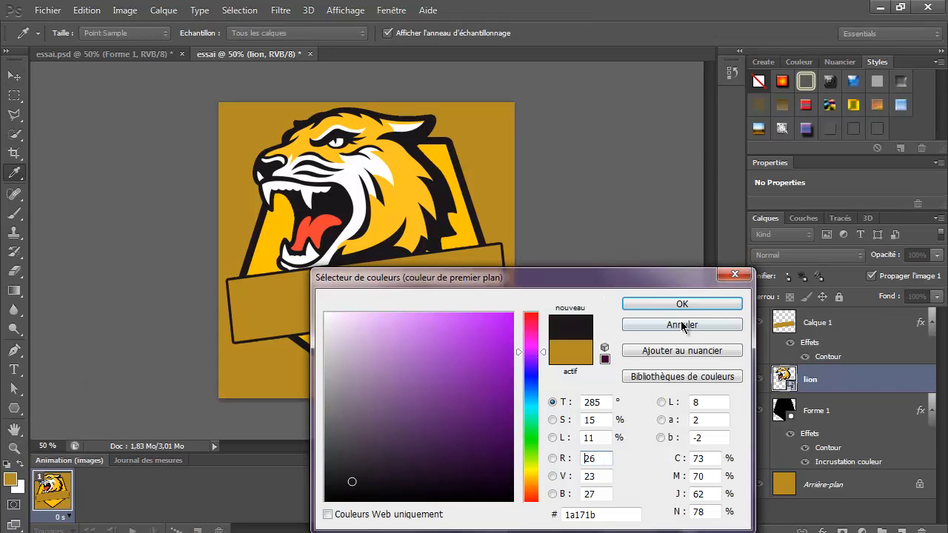
pyautogui.click(722, 304)
pyautogui.press('v')
# Step: Add a new empty layer and place it between Calque 1 and the lion layer
pyautogui.click(852, 360)
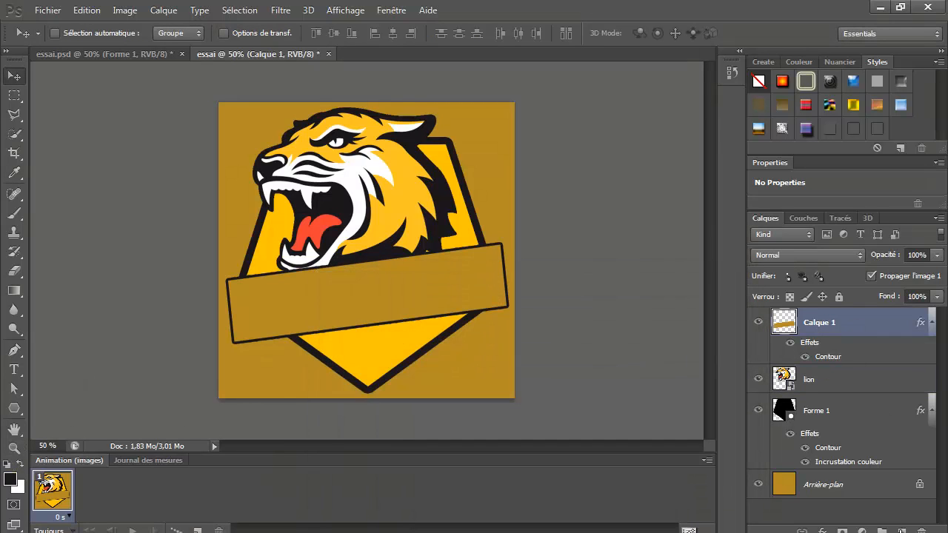
pyautogui.click(902, 530)
pyautogui.scroll(3, 335, 251)
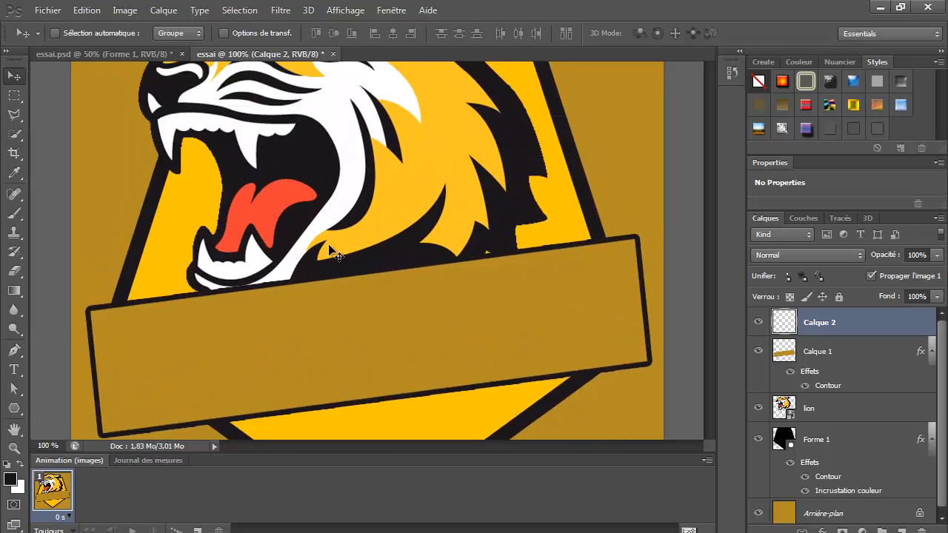
pyautogui.moveTo(816, 326); pyautogui.dragTo(829, 397)
# Step: Paint the yellow area between the lion's open mouth and the pentagon's edge near-black on Calque 2 with a 68 px hard brush
pyautogui.hscroll(-5, 131, 314)
pyautogui.scroll(2, 132, 313)
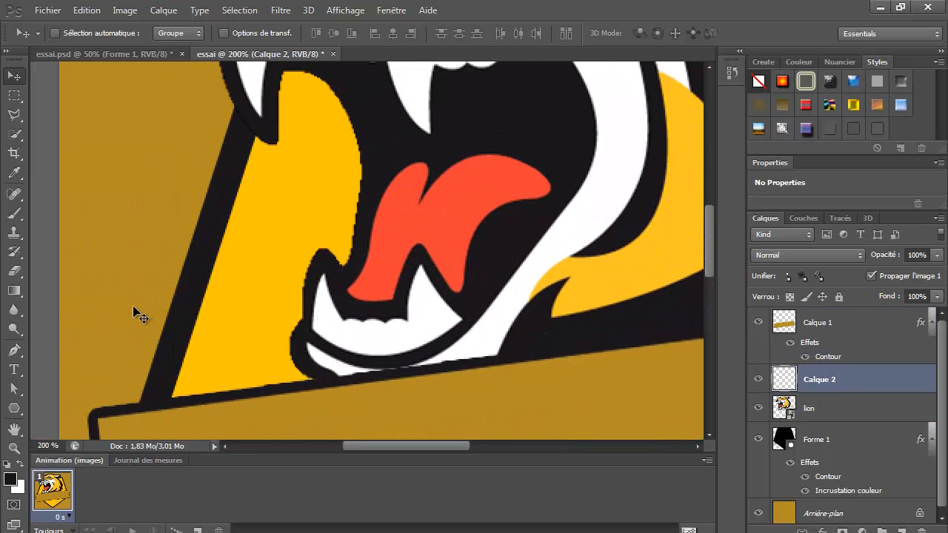
pyautogui.click(14, 213)
pyautogui.rightClick(393, 295)
pyautogui.moveTo(408, 288); pyautogui.dragTo(373, 290)
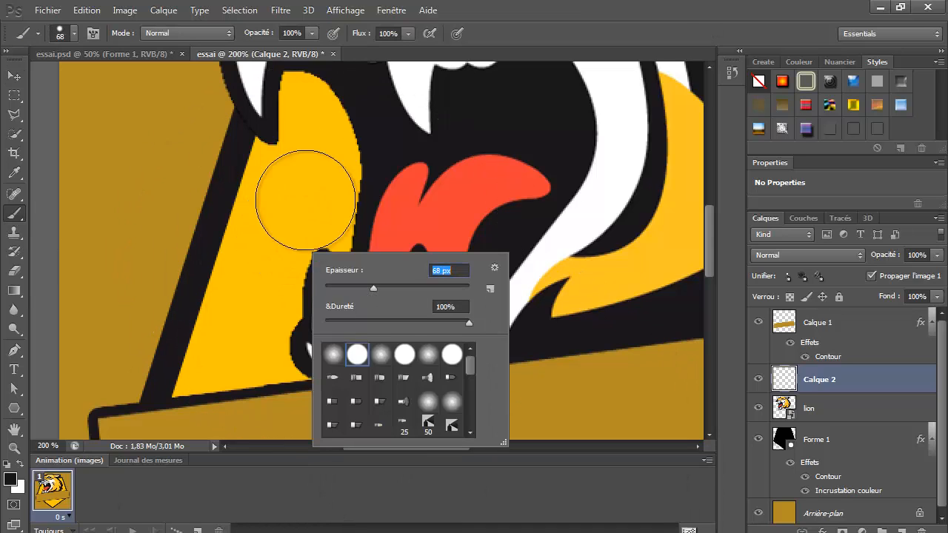
pyautogui.moveTo(298, 211)
pyautogui.mouseDown()
pyautogui.moveTo(301, 114)
pyautogui.moveTo(309, 118)
pyautogui.moveTo(300, 116)
pyautogui.moveTo(315, 122)
pyautogui.moveTo(302, 111)
pyautogui.moveTo(327, 177)
pyautogui.moveTo(320, 264)
pyautogui.moveTo(315, 211)
pyautogui.moveTo(306, 252)
pyautogui.moveTo(309, 165)
pyautogui.moveTo(287, 152)
pyautogui.moveTo(254, 297)
pyautogui.moveTo(221, 363)
pyautogui.moveTo(277, 211)
pyautogui.moveTo(240, 282)
pyautogui.mouseUp()
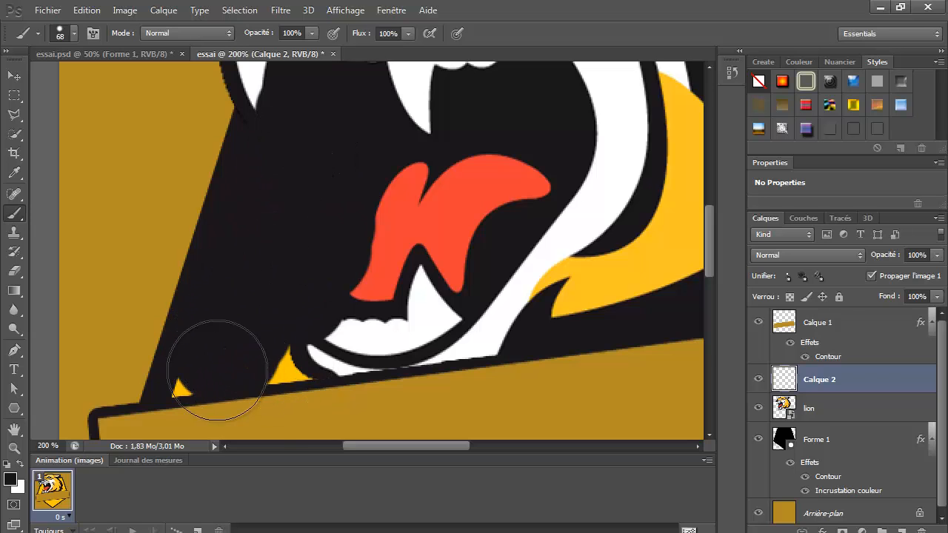
pyautogui.click(329, 362)
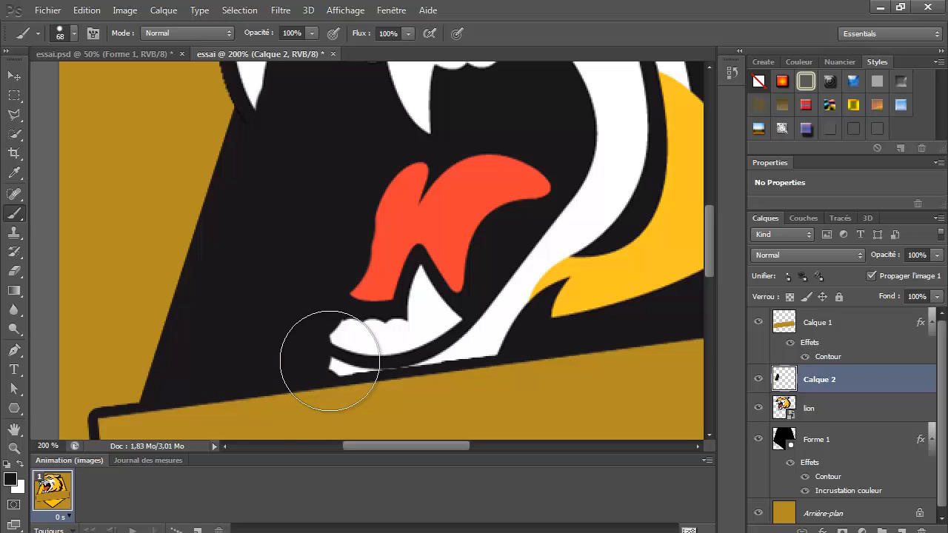
# Step: Move Calque 2 beneath the lion layer so the painted fill lies behind the lion head
pyautogui.hotkey('ctrl', '-')
pyautogui.hotkey('ctrl', '-')
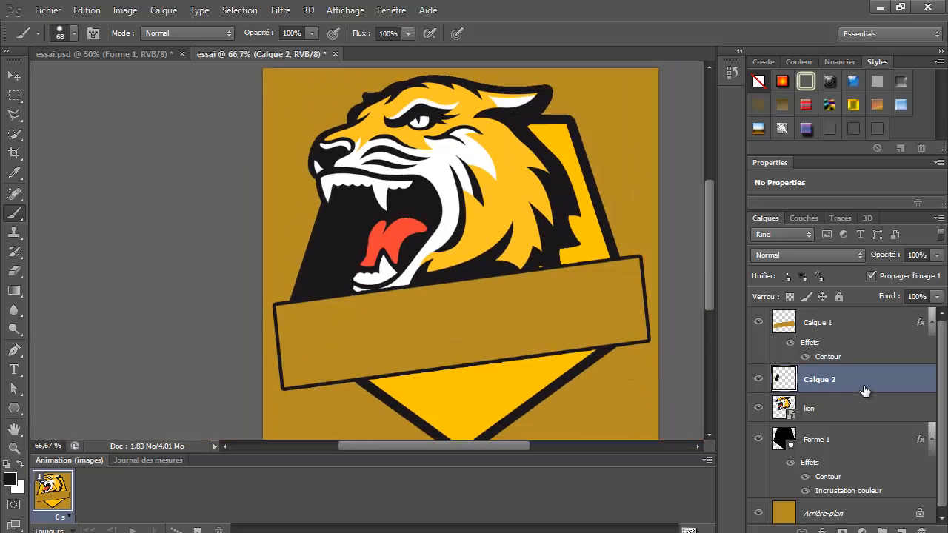
pyautogui.moveTo(864, 391); pyautogui.dragTo(866, 423)
pyautogui.hscroll(2, 322, 289)
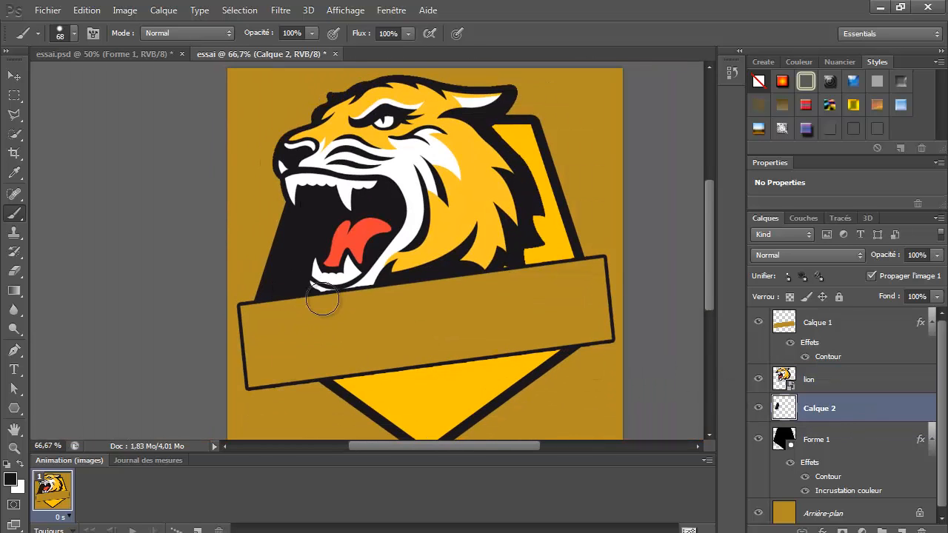
# Step: Switch to essai.psd, toggle Calque 3's visibility to examine how the mouth fill is built, and return to the new logo document
pyautogui.hotkey('ctrl', '+')
pyautogui.hotkey('ctrl', '+')
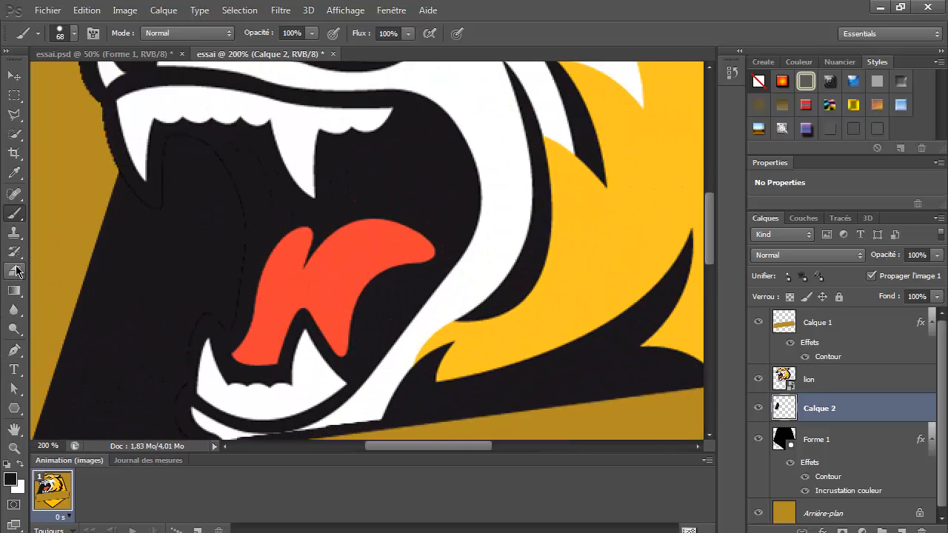
pyautogui.click(111, 54)
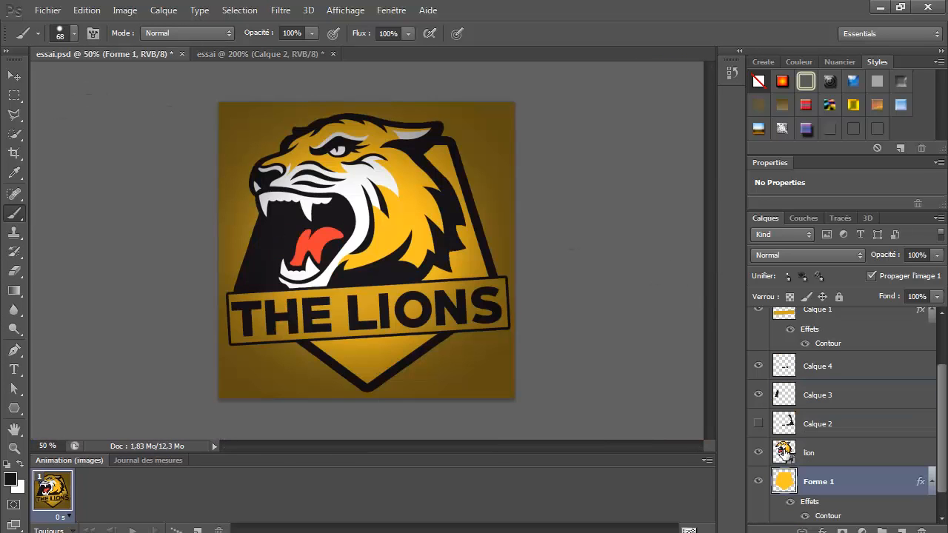
pyautogui.click(758, 395)
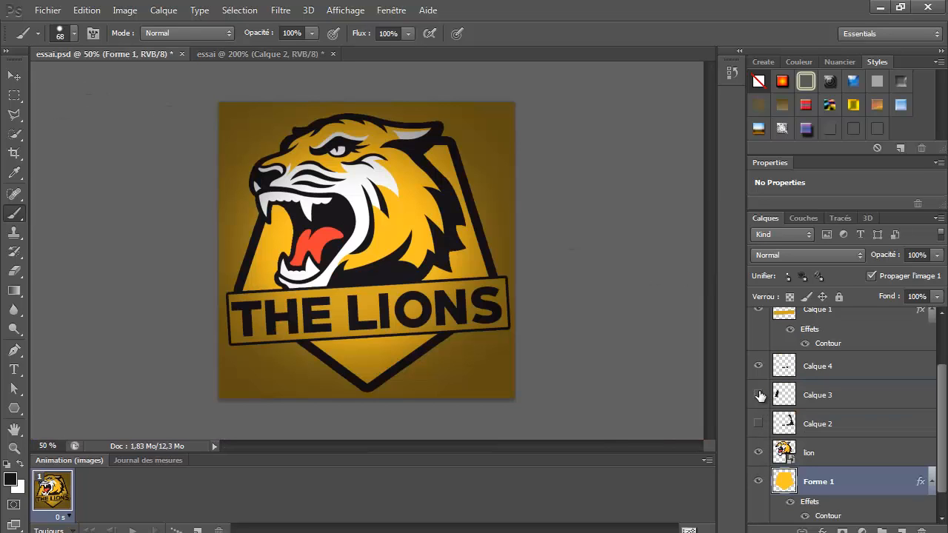
pyautogui.click(758, 395)
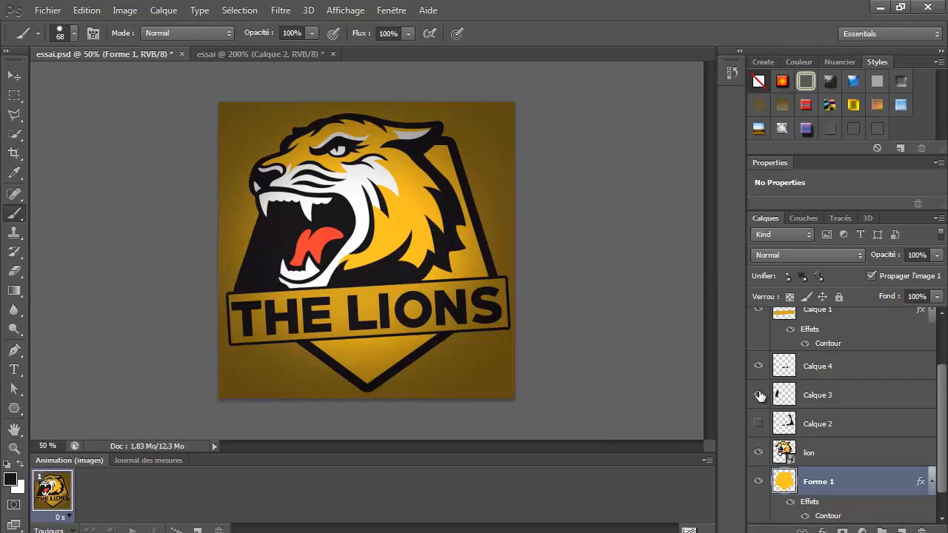
pyautogui.click(758, 395)
pyautogui.click(758, 395)
pyautogui.click(219, 54)
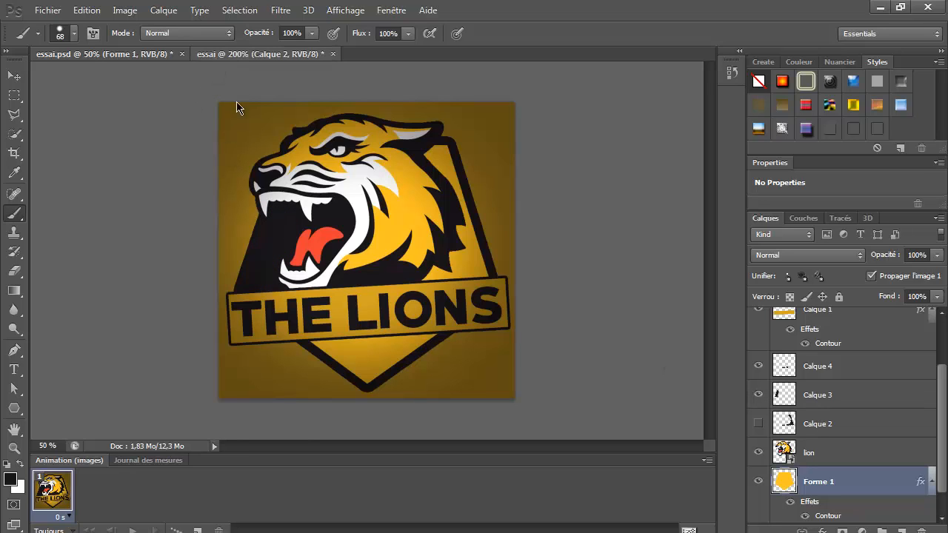
# Step: Move Calque 2 above the lion layer and lower its opacity to 69%, with the eraser sized at 71 px
pyautogui.moveTo(876, 419); pyautogui.dragTo(867, 362)
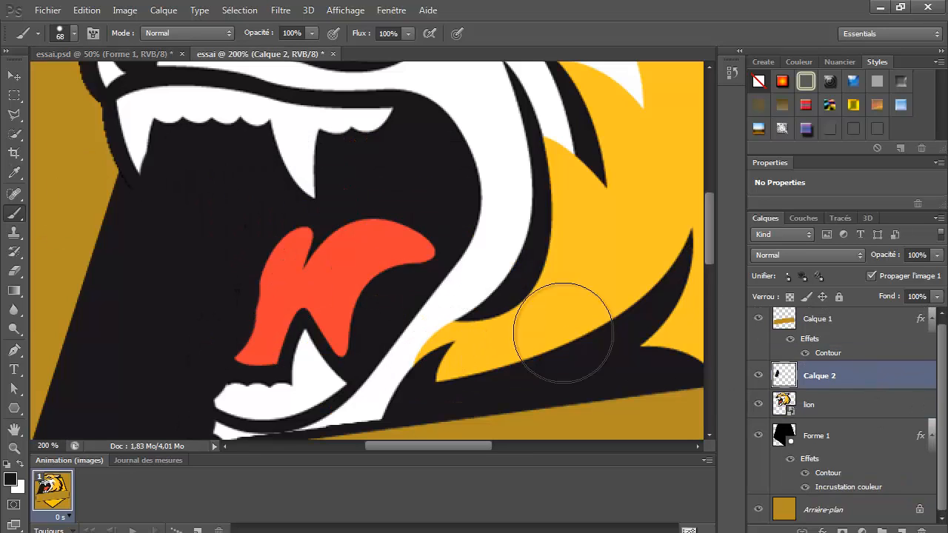
pyautogui.click(14, 271)
pyautogui.rightClick(454, 272)
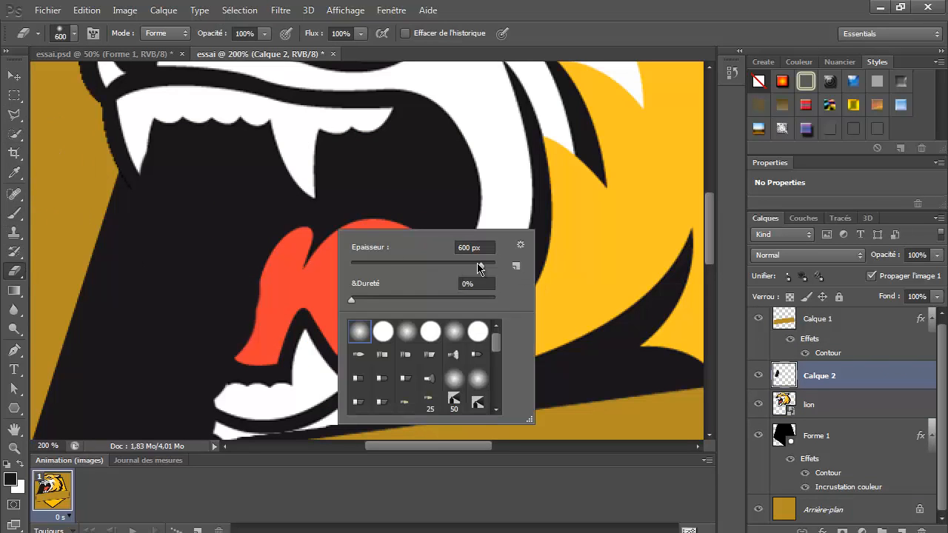
pyautogui.moveTo(479, 268); pyautogui.dragTo(423, 269)
pyautogui.moveTo(889, 255)
pyautogui.mouseDown()
pyautogui.moveTo(844, 254)
pyautogui.moveTo(909, 255)
pyautogui.mouseUp()
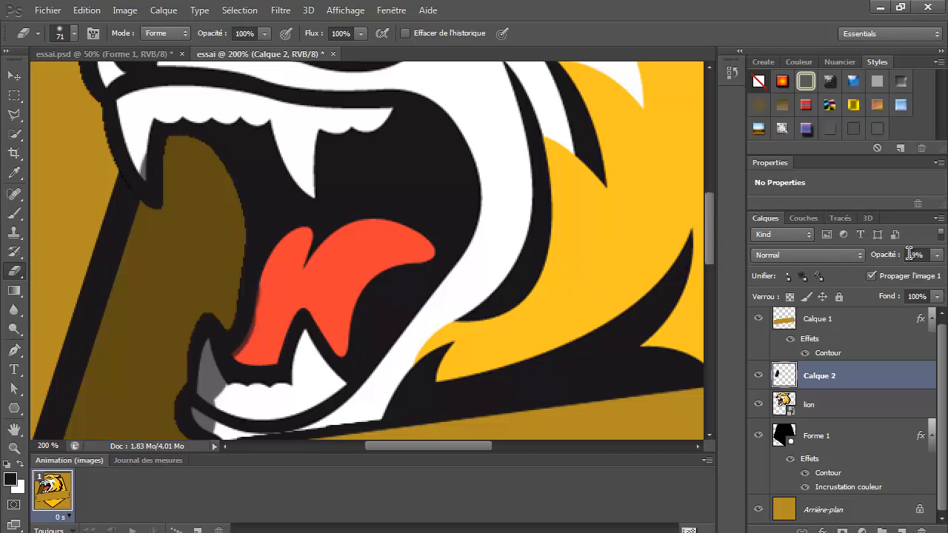
# Step: Erase the fill covering the lion's lower teeth and jaw using a 100% hard eraser reduced to 21 px, and restore Calque 2's opacity to 100%
pyautogui.moveTo(278, 345)
pyautogui.mouseDown()
pyautogui.moveTo(258, 381)
pyautogui.moveTo(244, 382)
pyautogui.mouseUp()
pyautogui.rightClick(256, 386)
pyautogui.click(303, 445)
pyautogui.press('Return')
pyautogui.press('Return')
pyautogui.rightClick(244, 382)
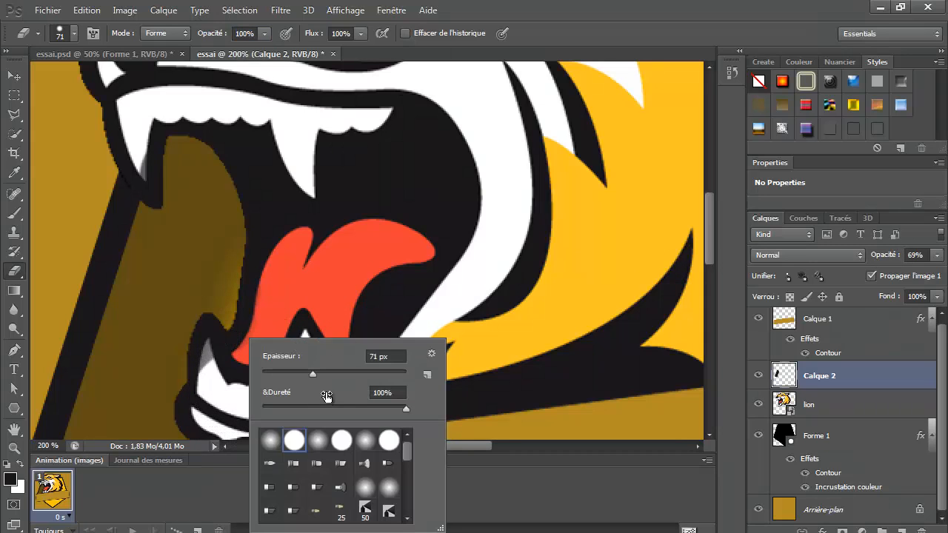
pyautogui.moveTo(313, 376); pyautogui.dragTo(276, 374)
pyautogui.moveTo(212, 352); pyautogui.dragTo(210, 370)
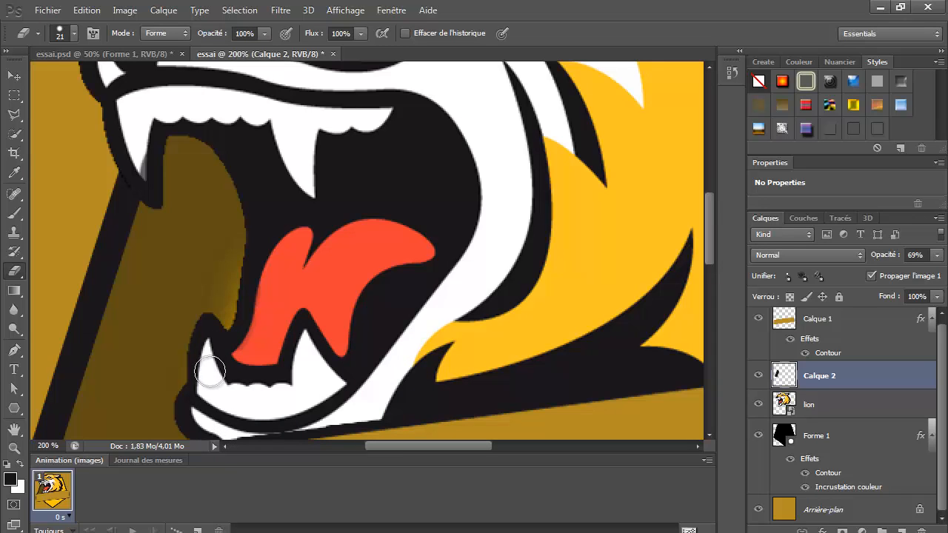
pyautogui.scroll(-1, 214, 395)
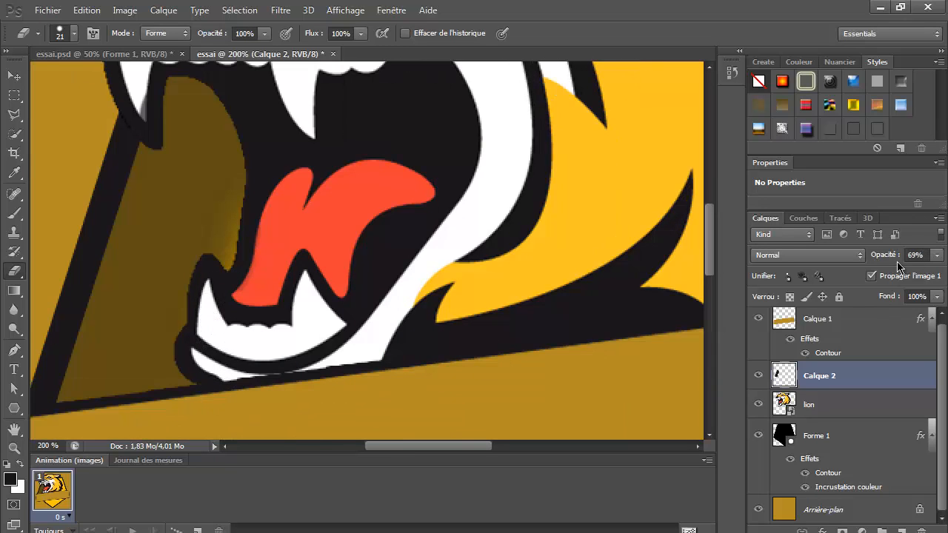
pyautogui.moveTo(945, 255); pyautogui.dragTo(947, 255)
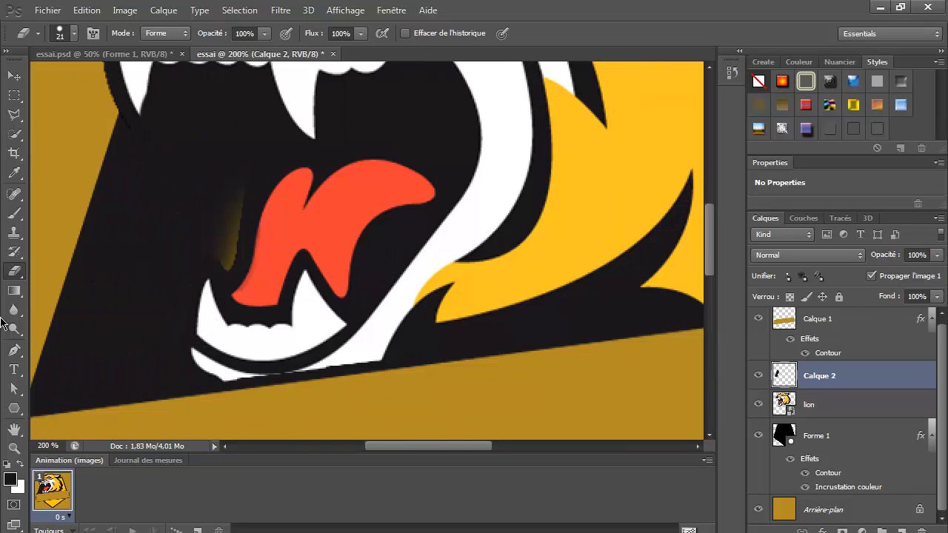
# Step: Paint over the accidentally erased yellow patch beside the tongue in near-black on Calque 2, finishing with a 37 px brush
pyautogui.click(14, 213)
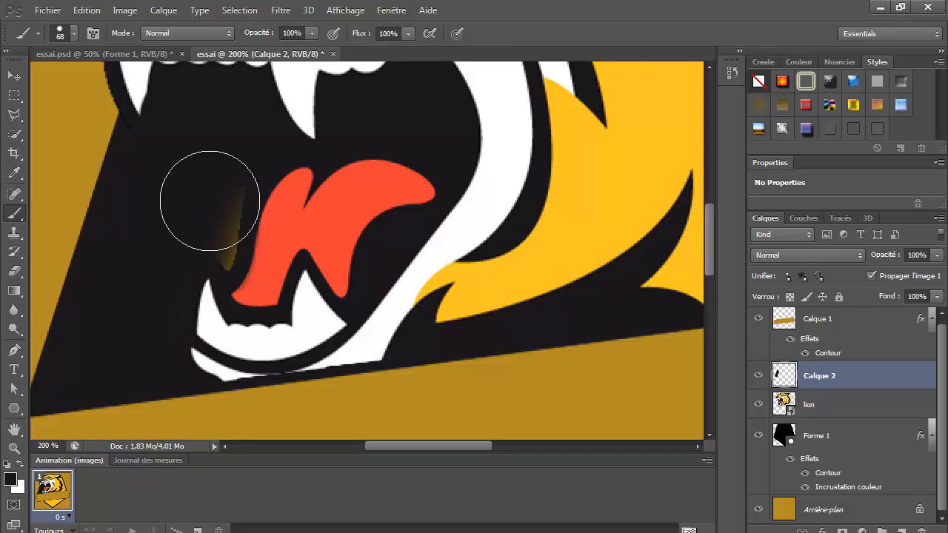
pyautogui.moveTo(210, 201)
pyautogui.mouseDown()
pyautogui.moveTo(185, 240)
pyautogui.moveTo(187, 226)
pyautogui.moveTo(208, 216)
pyautogui.mouseUp()
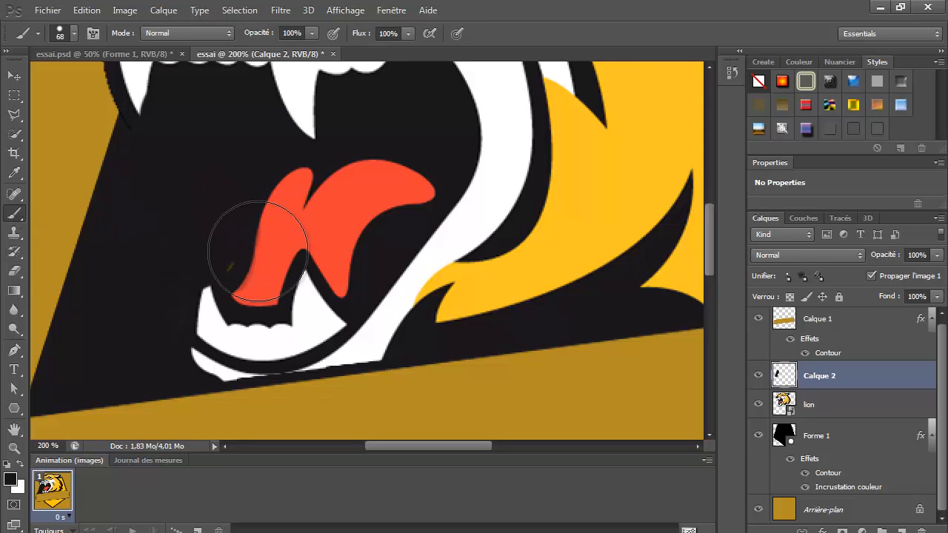
pyautogui.rightClick(419, 229)
pyautogui.moveTo(457, 263); pyautogui.dragTo(456, 263)
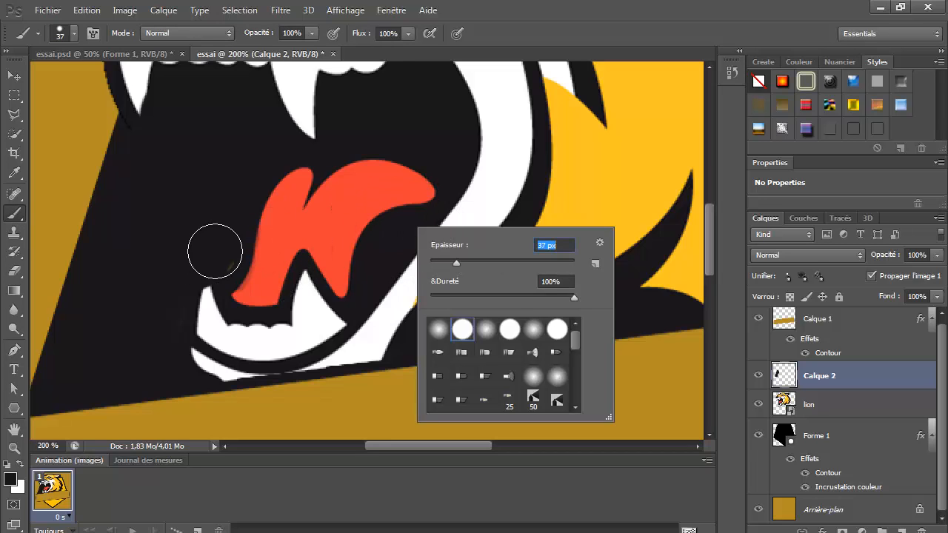
pyautogui.click(220, 252)
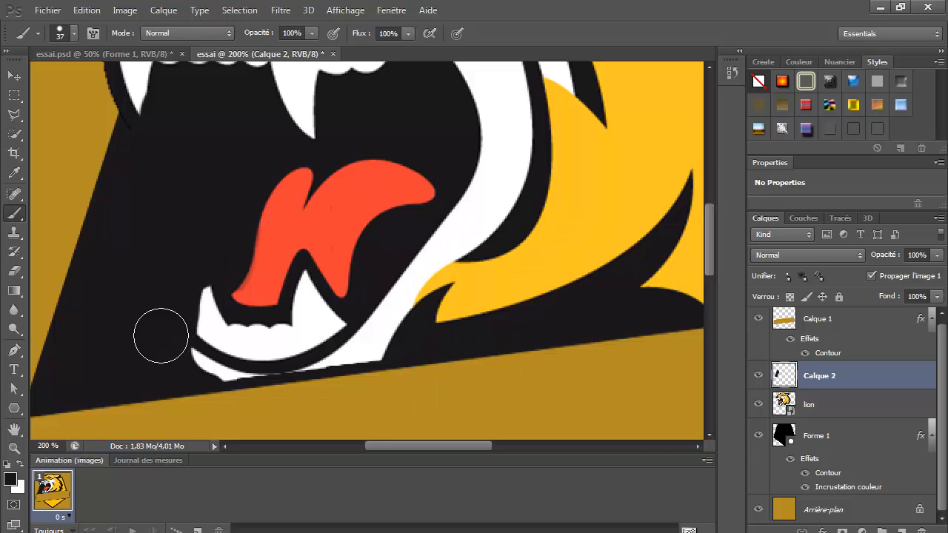
# Step: Erase the stray black paint from the tip of the lower front fang with a 12 px hard eraser
pyautogui.click(16, 273)
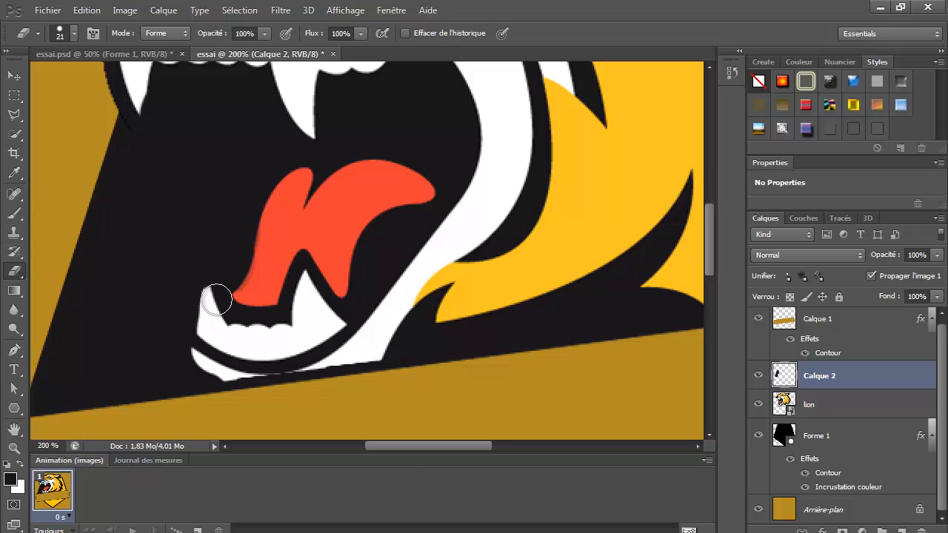
pyautogui.rightClick(216, 298)
pyautogui.moveTo(252, 332); pyautogui.dragTo(244, 335)
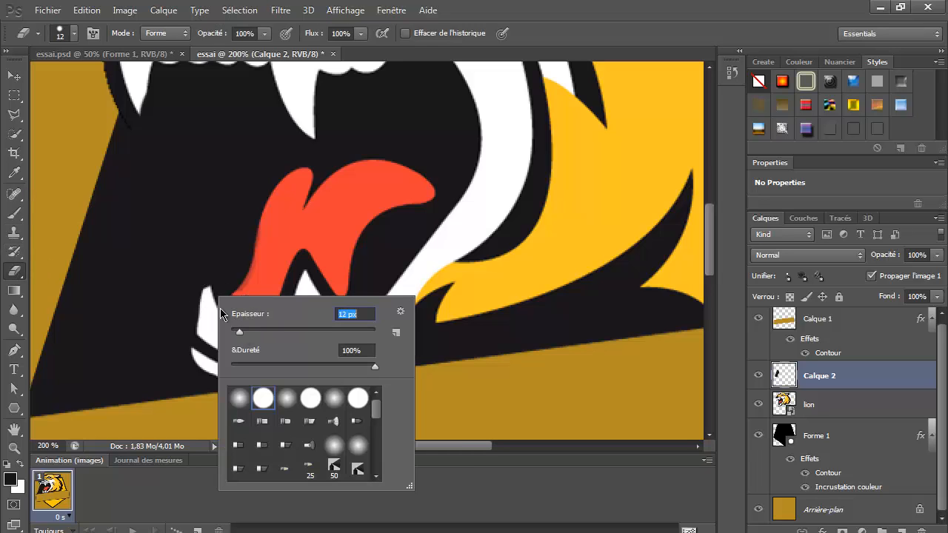
pyautogui.moveTo(212, 293); pyautogui.dragTo(208, 300)
# Step: Add a new layer above Calque 2 and paint the small yellow gaps between the lion's mane and the banner near-black with the 37 px brush
pyautogui.hotkey('ctrl', '-')
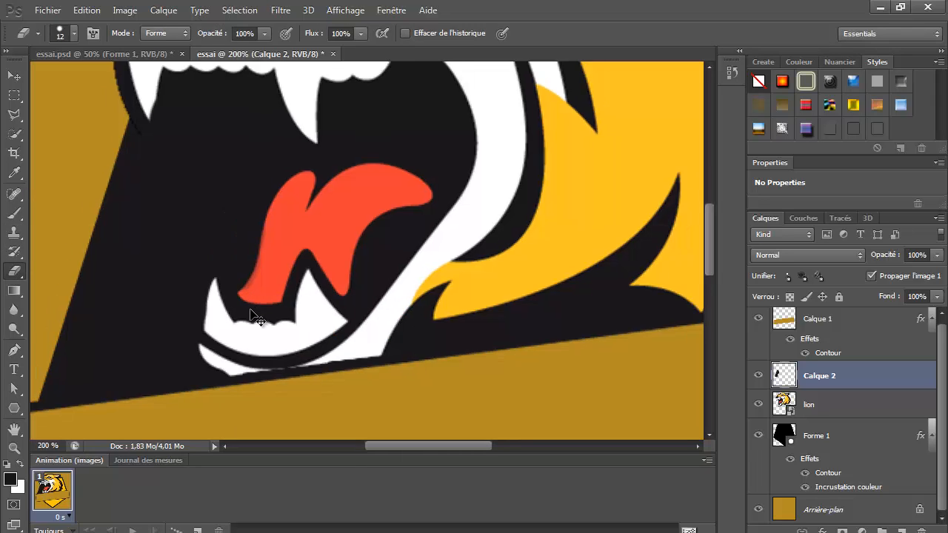
pyautogui.hotkey('ctrl', '-')
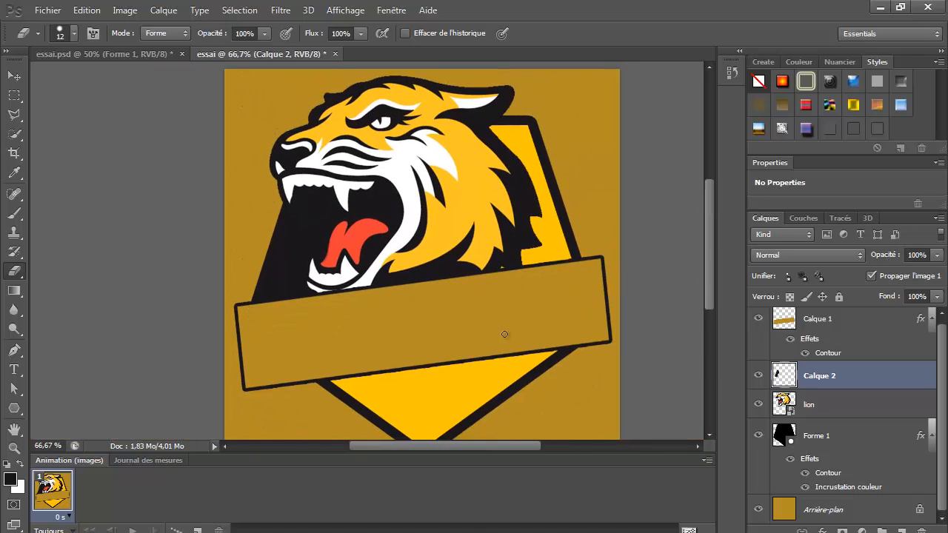
pyautogui.hotkey('ctrl', '-')
pyautogui.hotkey('ctrl', '+')
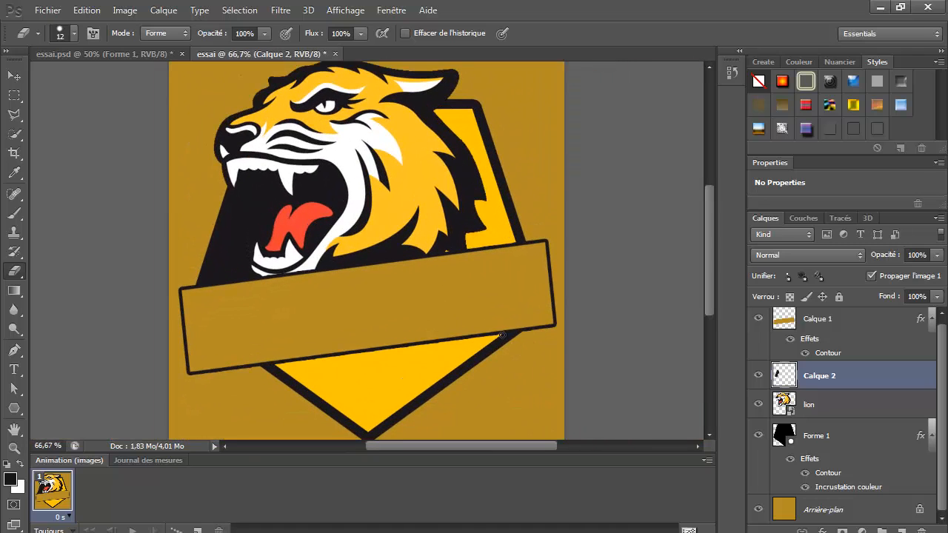
pyautogui.scroll(3, 484, 329)
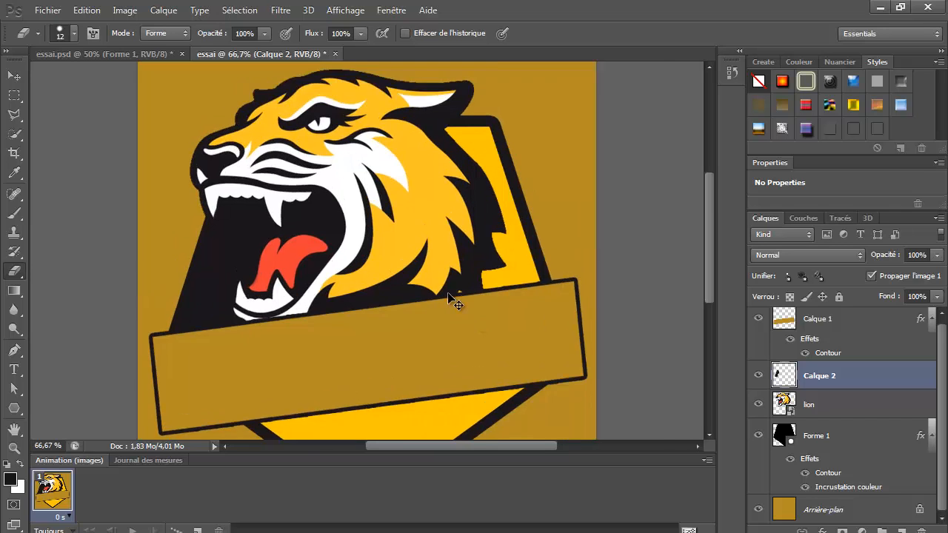
pyautogui.hotkey('ctrl', '+')
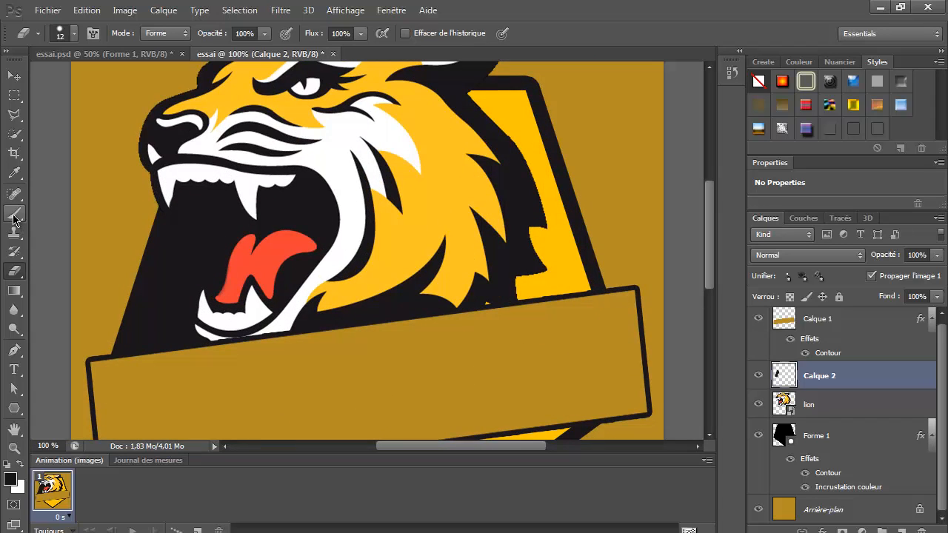
pyautogui.click(14, 213)
pyautogui.click(897, 530)
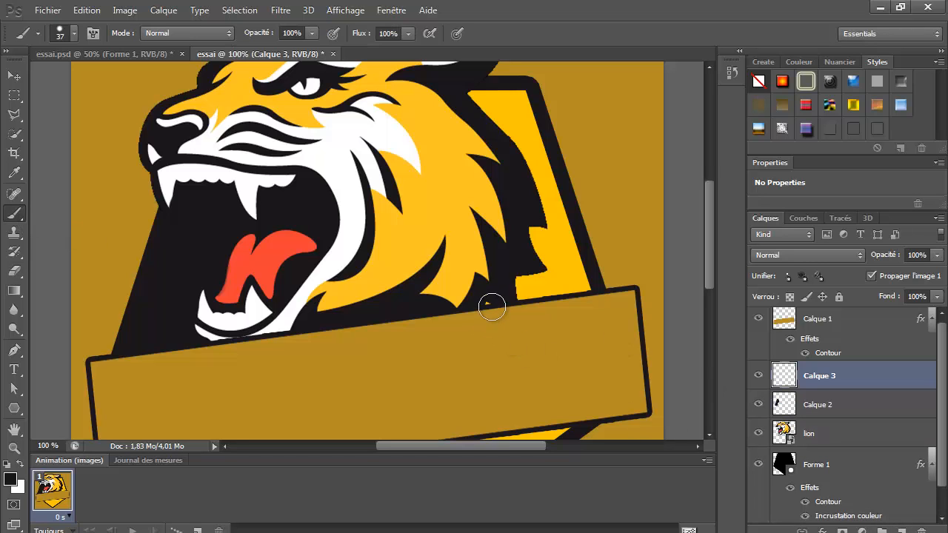
pyautogui.moveTo(486, 315)
pyautogui.mouseDown()
pyautogui.moveTo(371, 331)
pyautogui.moveTo(344, 344)
pyautogui.mouseUp()
pyautogui.hotkey('ctrl', '-')
pyautogui.hotkey('ctrl', '-')
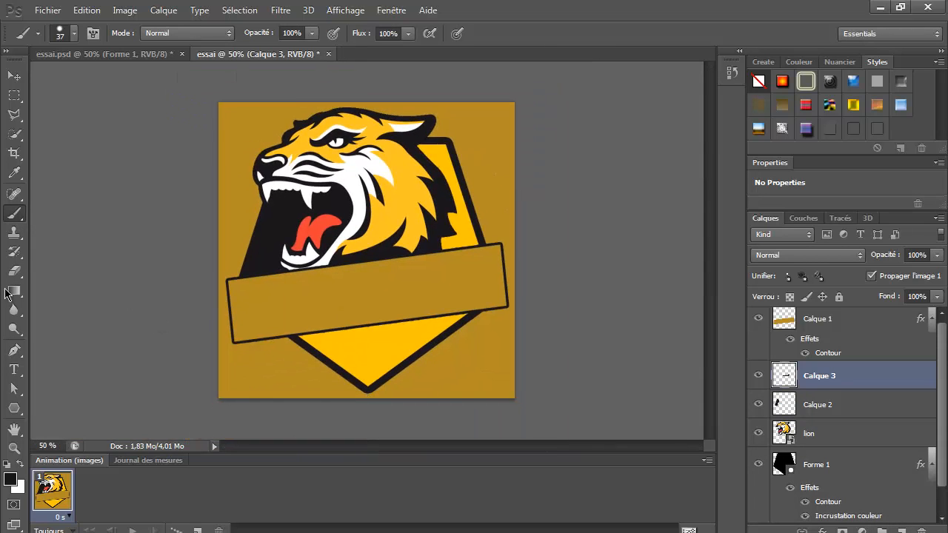
# Step: Add the text "THE LIONS" in 122 pt PRIMETIME and move its layer above the banner layer Calque 1
pyautogui.click(10, 368)
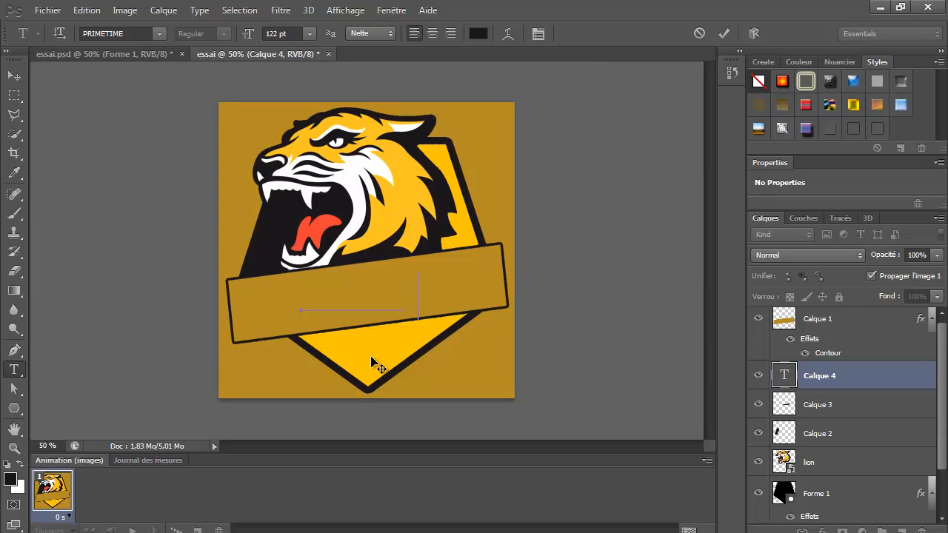
pyautogui.write('ER')
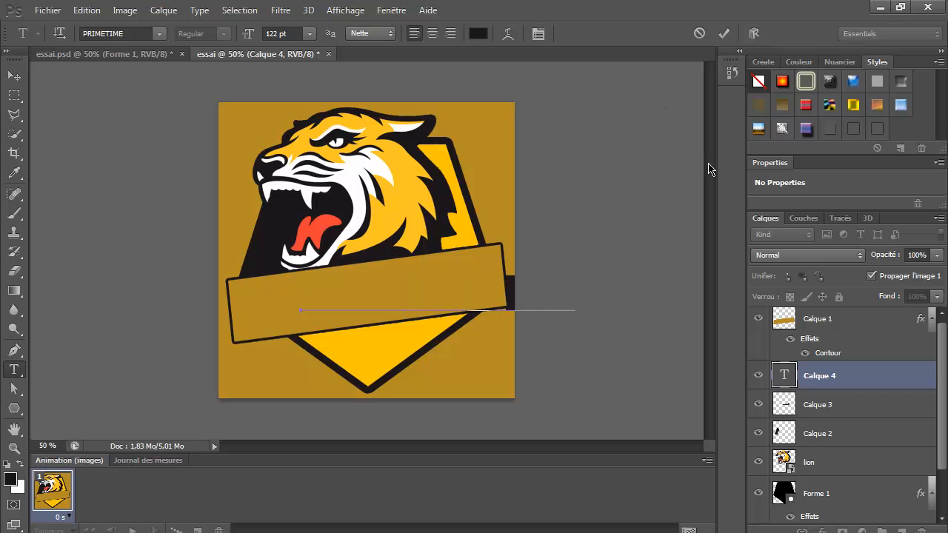
pyautogui.moveTo(787, 375); pyautogui.dragTo(785, 310)
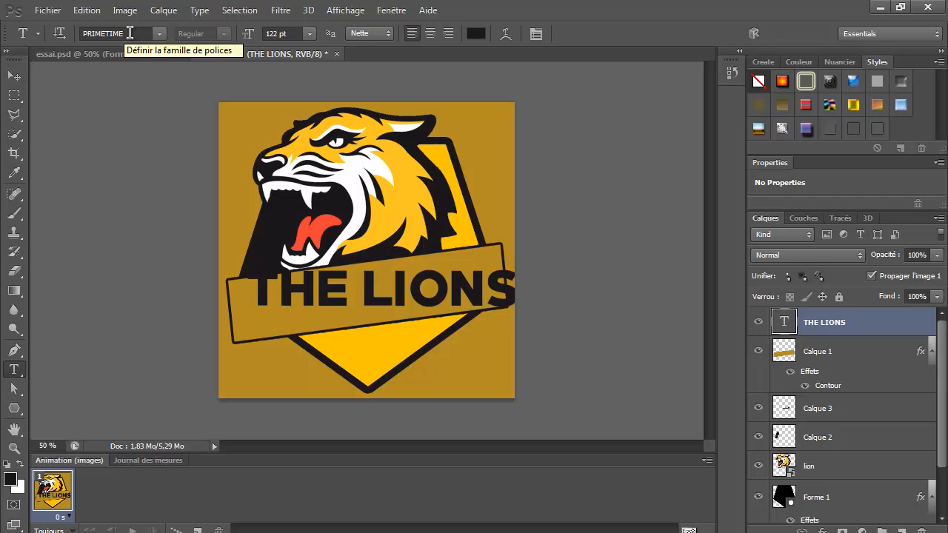
# Step: Position the THE LIONS text over the banner and rotate it about -7.17° to match the banner's tilt
pyautogui.click(15, 76)
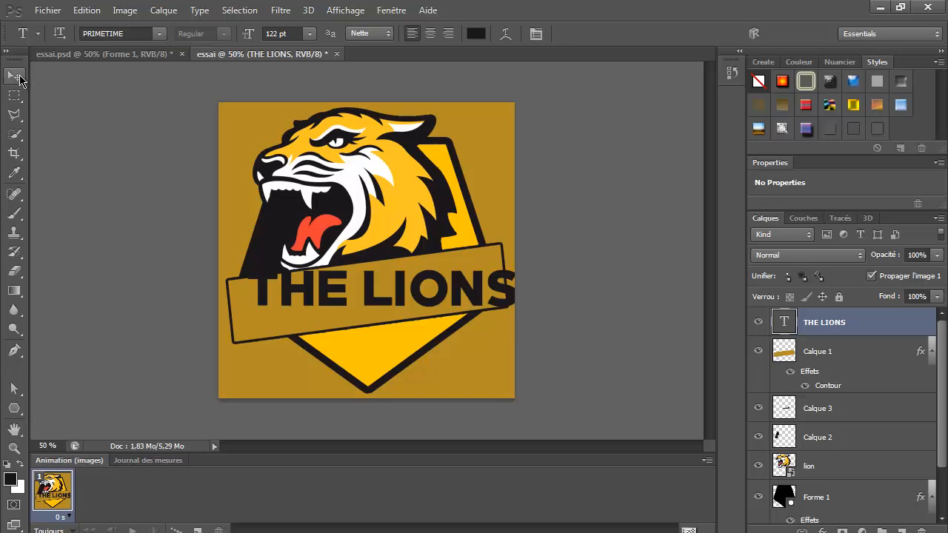
pyautogui.moveTo(477, 298); pyautogui.dragTo(453, 303)
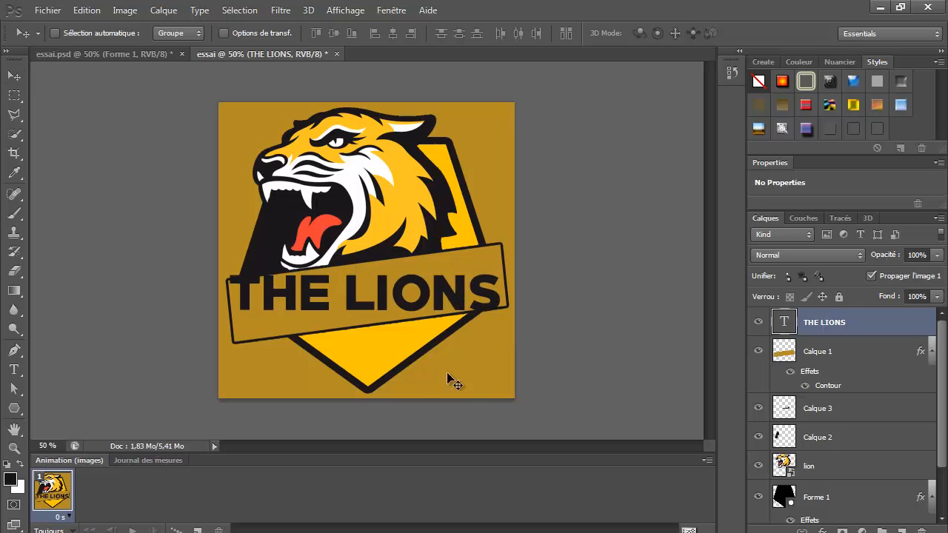
pyautogui.hotkey('ctrl', 't')
pyautogui.moveTo(449, 380)
pyautogui.mouseDown()
pyautogui.moveTo(429, 376)
pyautogui.moveTo(439, 373)
pyautogui.mouseUp()
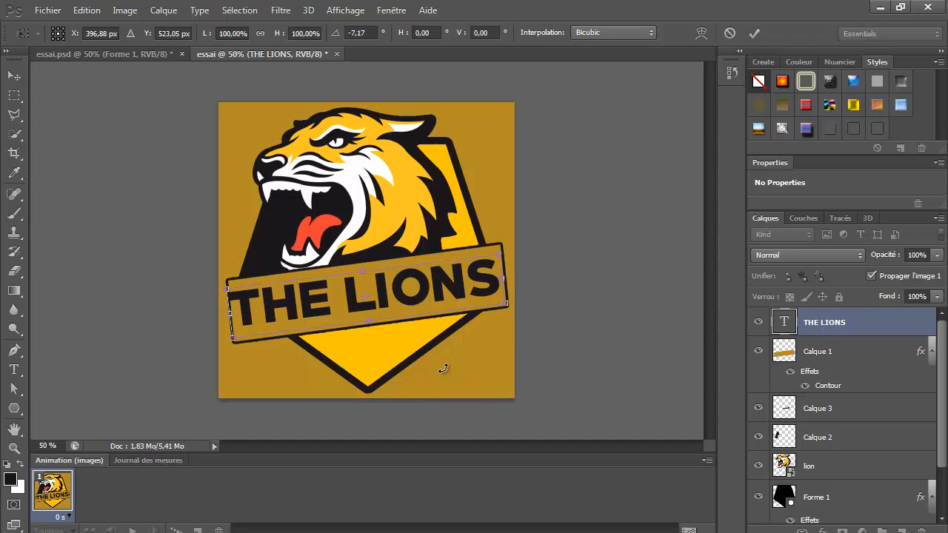
pyautogui.press('Return')
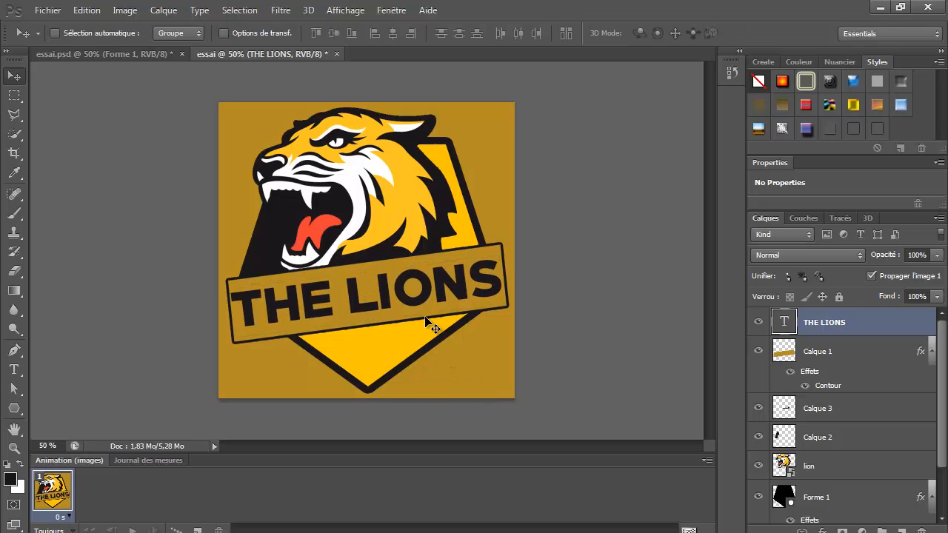
# Step: Reduce the height of the banner on Calque 1 to about 87% so it frames the THE LIONS text closely
pyautogui.click(871, 353)
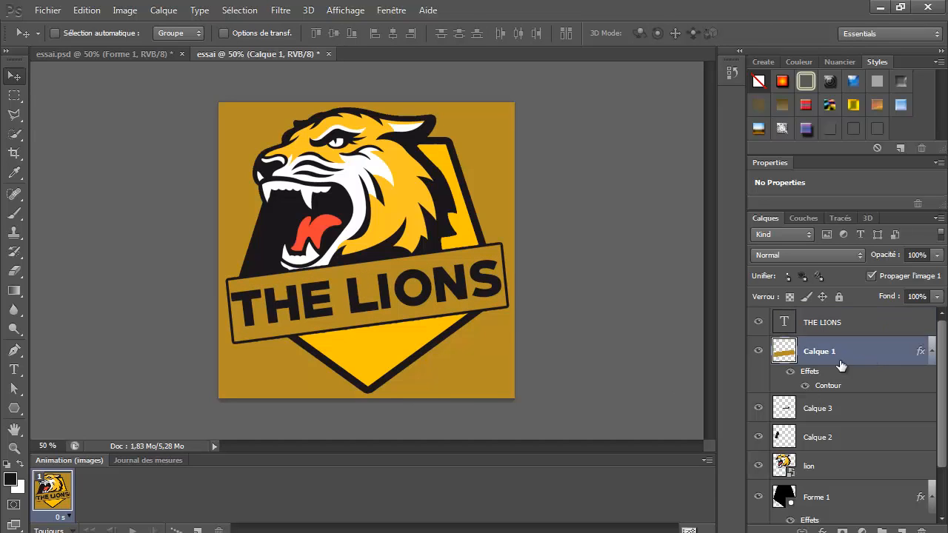
pyautogui.hotkey('ctrl', 't')
pyautogui.moveTo(369, 340); pyautogui.dragTo(370, 328)
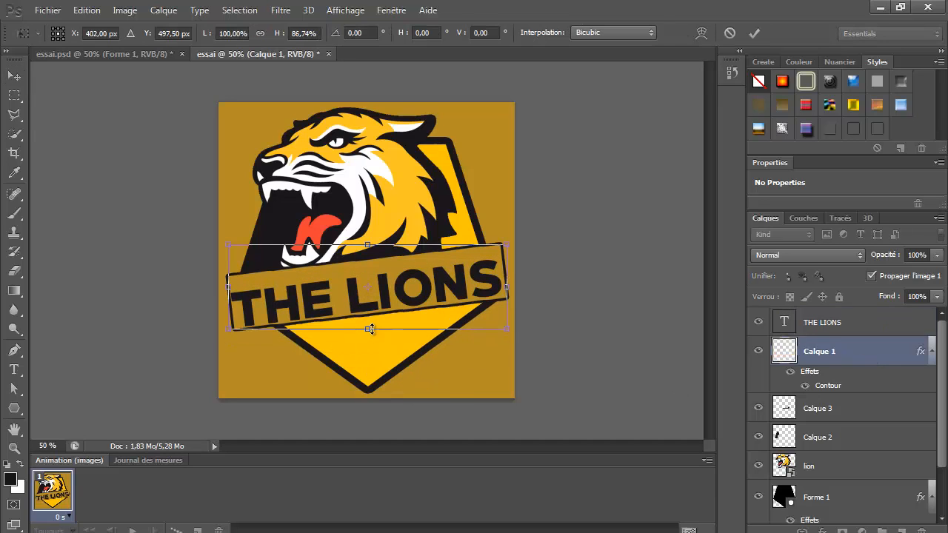
pyautogui.press('Return')
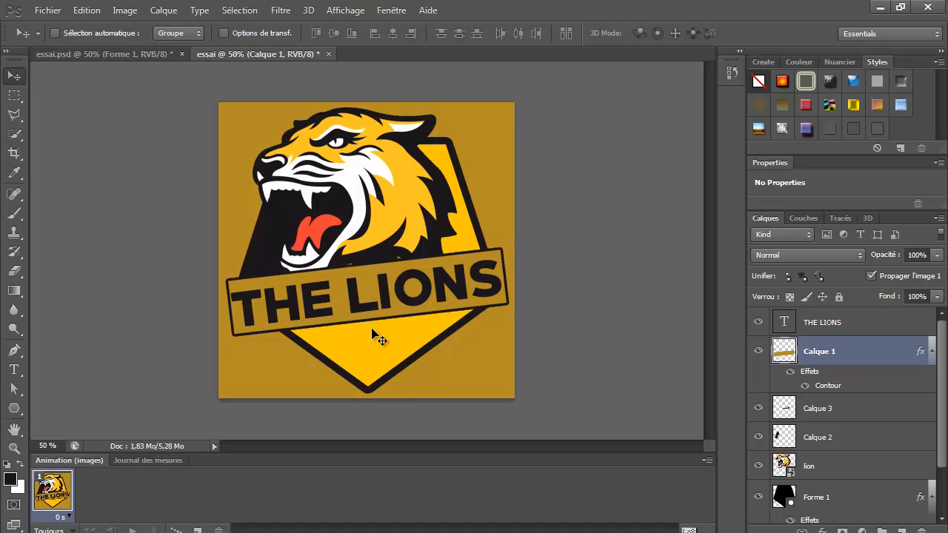
# Step: Paint over the remaining gaps between the lion and the banner on Calque 3 with a 58 px near-black brush
pyautogui.click(859, 412)
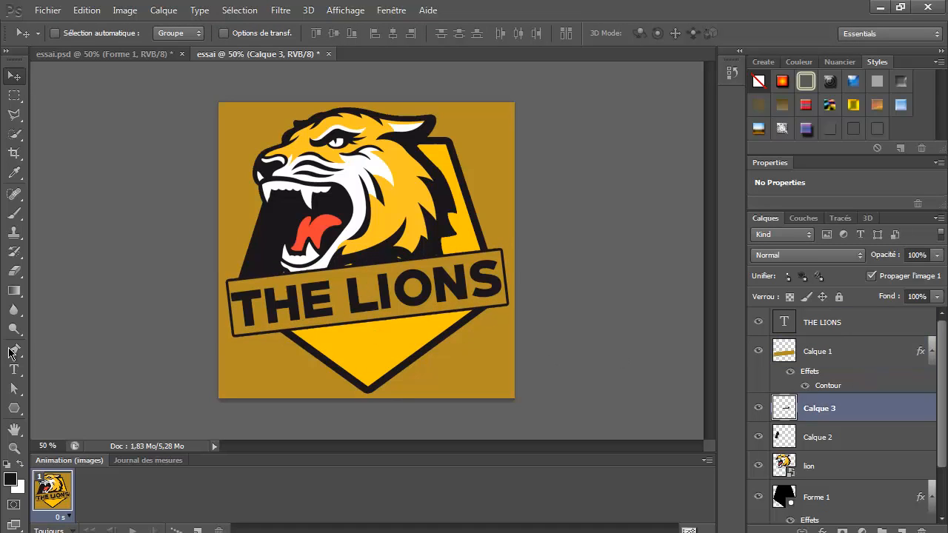
pyautogui.click(14, 214)
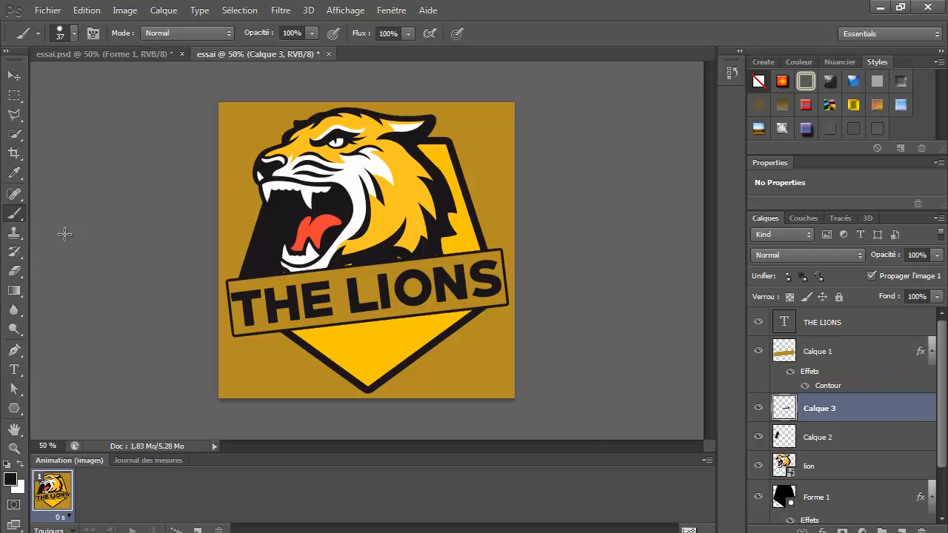
pyautogui.rightClick(396, 265)
pyautogui.moveTo(438, 302); pyautogui.dragTo(453, 302)
pyautogui.click(299, 272)
# Step: Set the foreground colour to black and cover the whole canvas on a new layer above THE LIONS with a 380 px brush
pyautogui.click(10, 479)
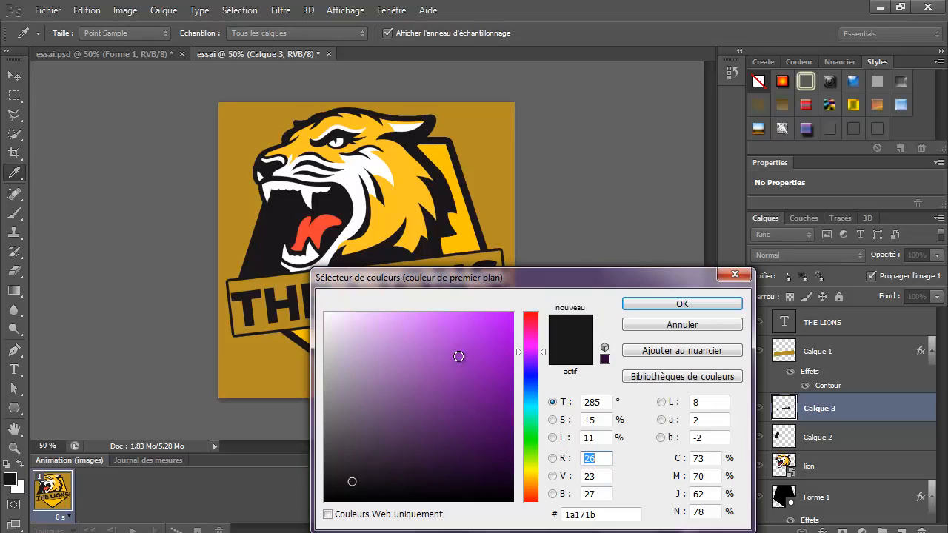
pyautogui.click(682, 304)
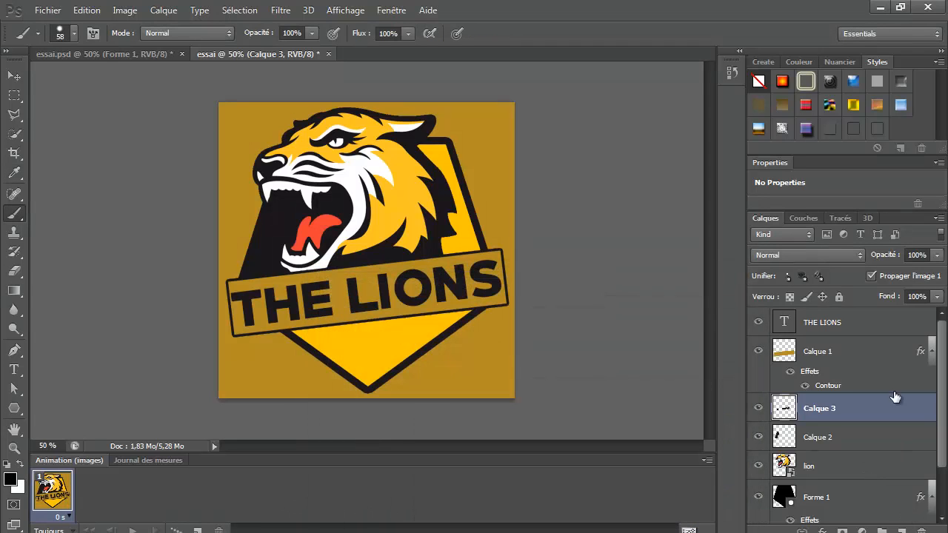
pyautogui.click(851, 323)
pyautogui.click(901, 530)
pyautogui.rightClick(304, 177)
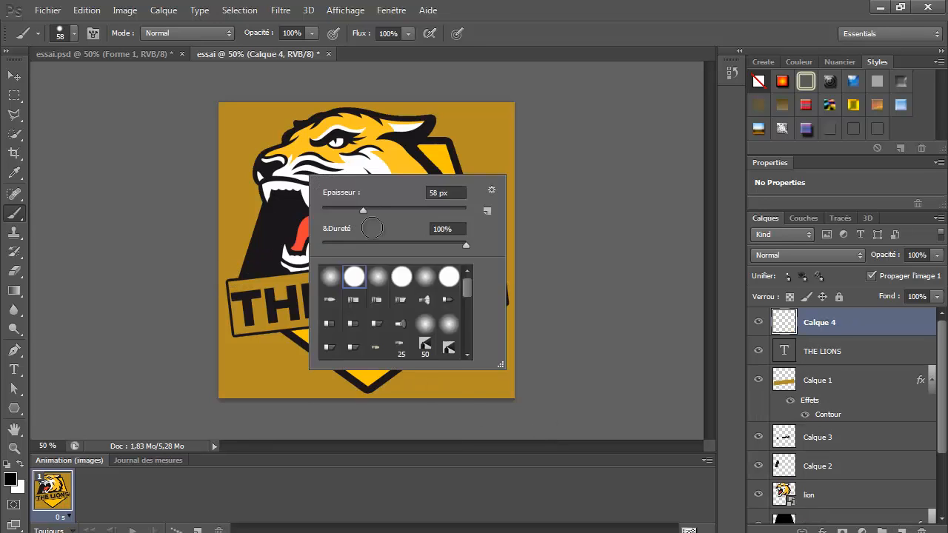
pyautogui.moveTo(363, 211); pyautogui.dragTo(443, 216)
pyautogui.click(291, 208)
pyautogui.moveTo(282, 163)
pyautogui.mouseDown()
pyautogui.moveTo(242, 131)
pyautogui.moveTo(186, 128)
pyautogui.moveTo(400, 145)
pyautogui.moveTo(469, 140)
pyautogui.moveTo(522, 167)
pyautogui.moveTo(466, 444)
pyautogui.moveTo(488, 250)
pyautogui.moveTo(363, 285)
pyautogui.moveTo(455, 294)
pyautogui.moveTo(353, 282)
pyautogui.moveTo(324, 365)
pyautogui.moveTo(226, 266)
pyautogui.moveTo(233, 351)
pyautogui.mouseUp()
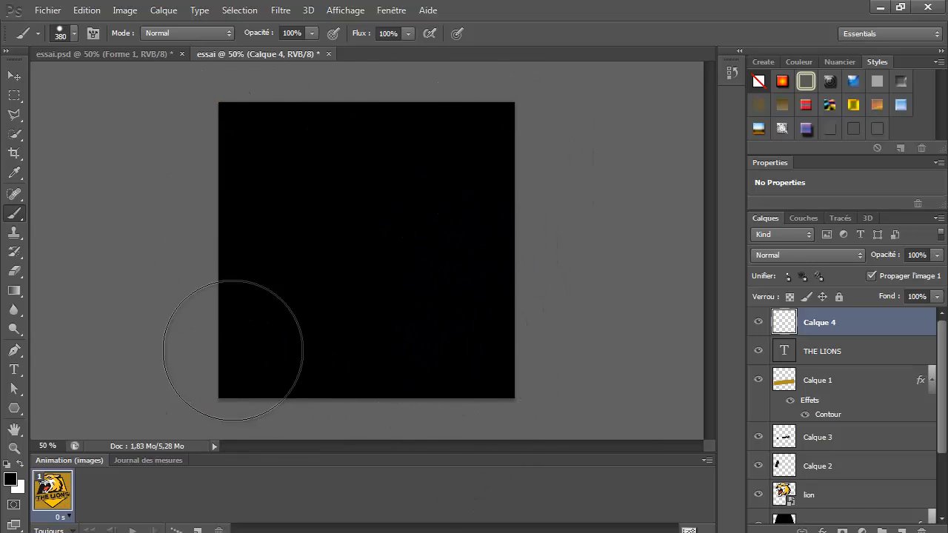
# Step: Erase the centre of the black Calque 4 layer with a soft round 625 px eraser at 0% hardness to form a vignette
pyautogui.click(14, 271)
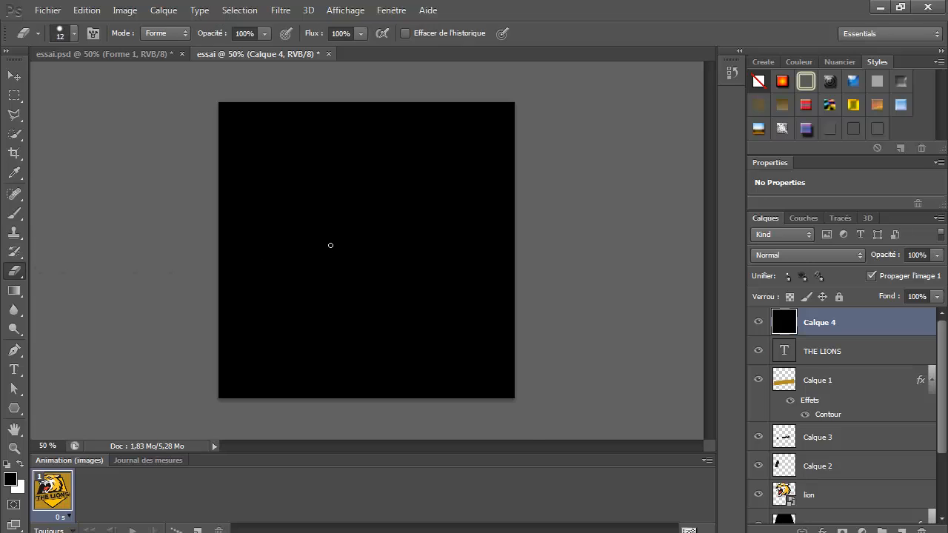
pyautogui.rightClick(331, 245)
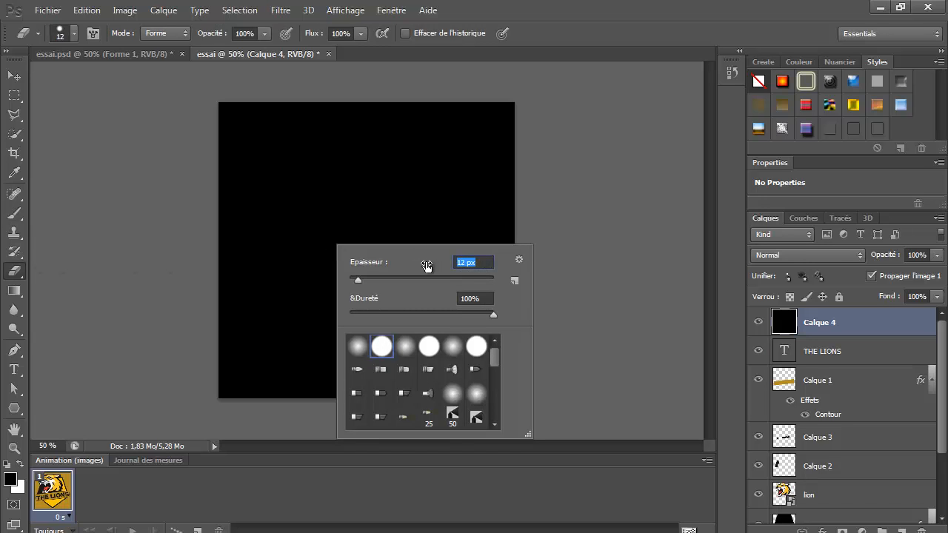
pyautogui.write('550')
pyautogui.click(418, 205)
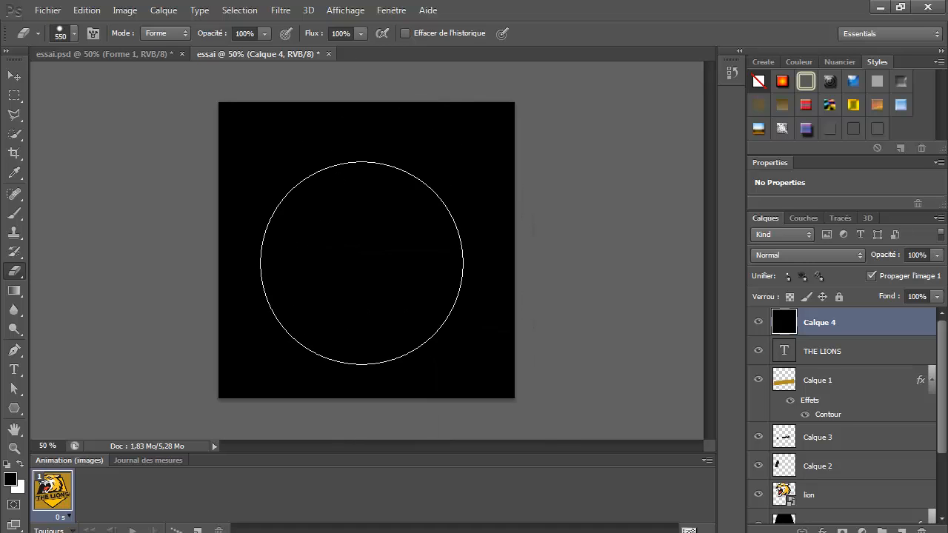
pyautogui.rightClick(370, 252)
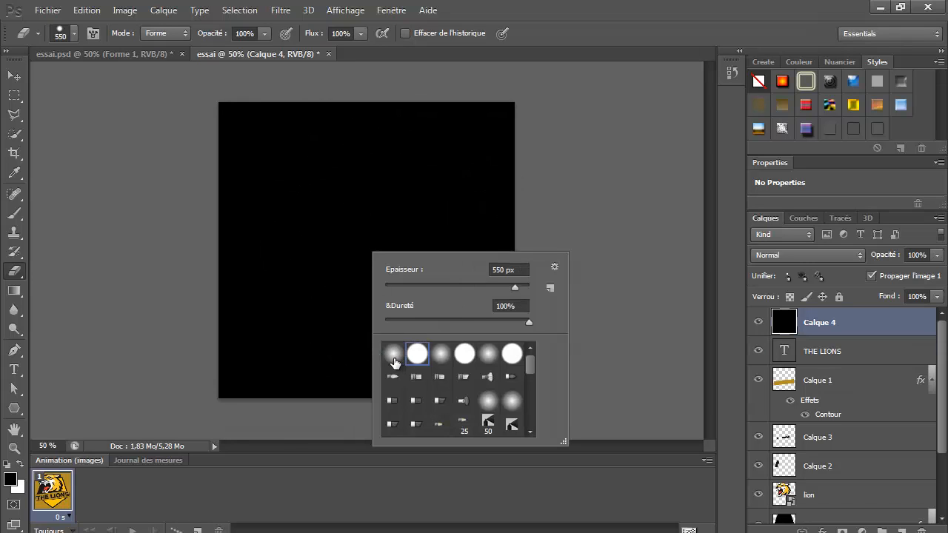
pyautogui.click(393, 353)
pyautogui.click(355, 249)
pyautogui.rightClick(371, 233)
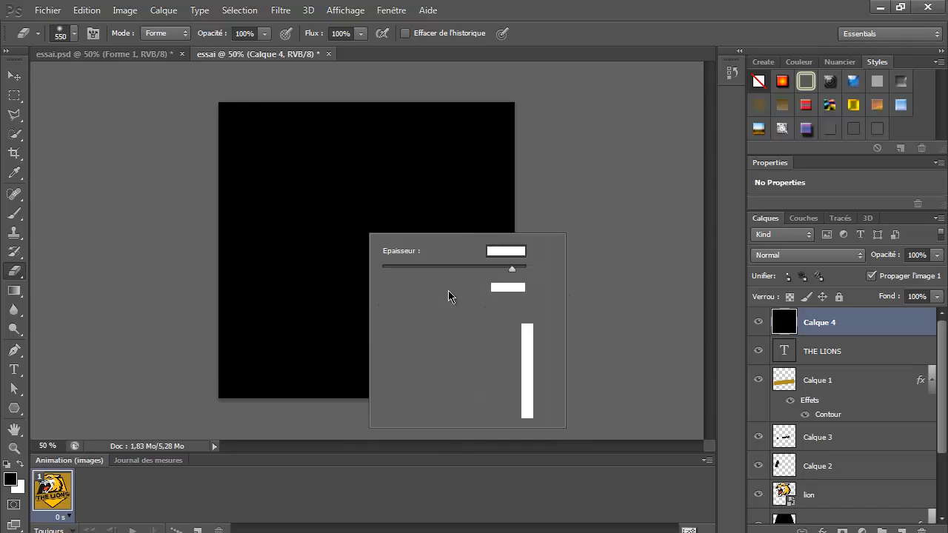
pyautogui.moveTo(515, 248); pyautogui.dragTo(474, 249)
pyautogui.write('625')
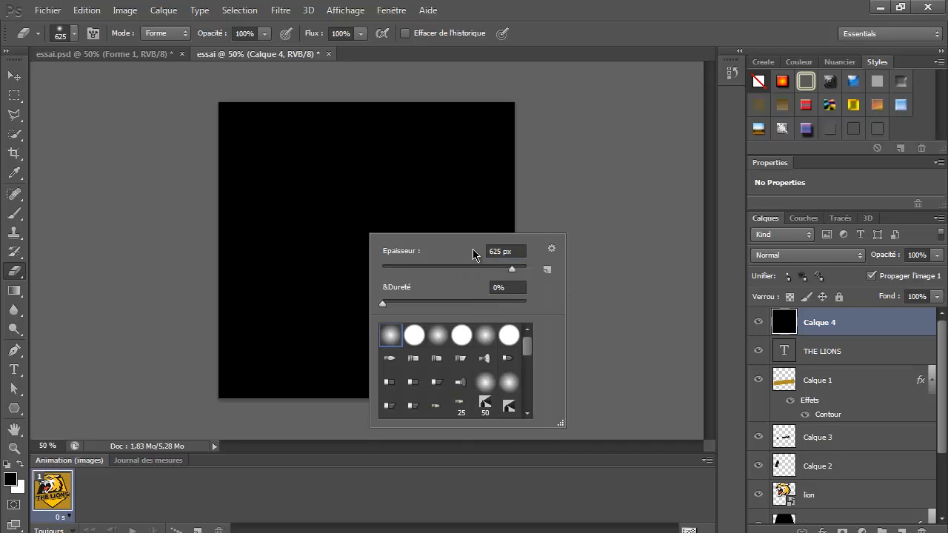
pyautogui.press('Return')
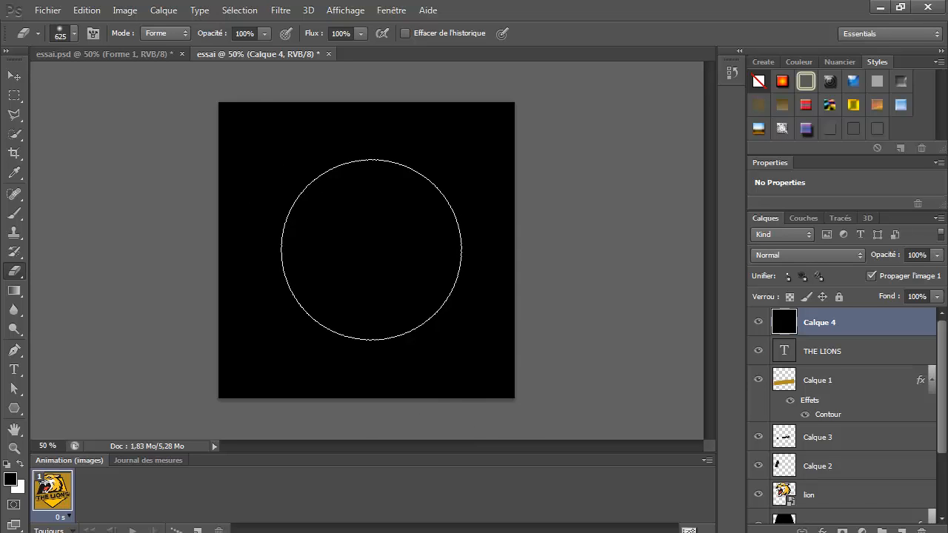
pyautogui.click(369, 249)
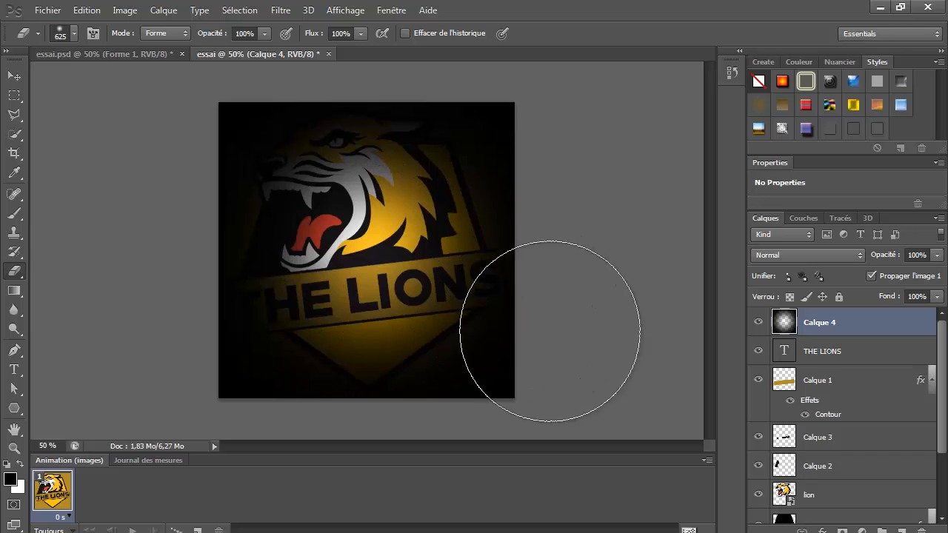
# Step: Lower the opacity of the Calque 4 vignette to 65%
pyautogui.click(909, 255)
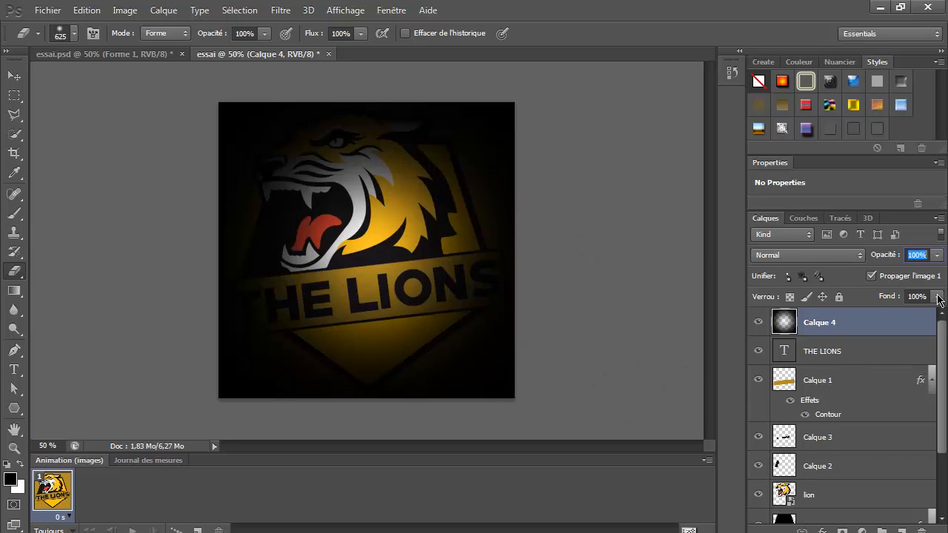
pyautogui.write('75')
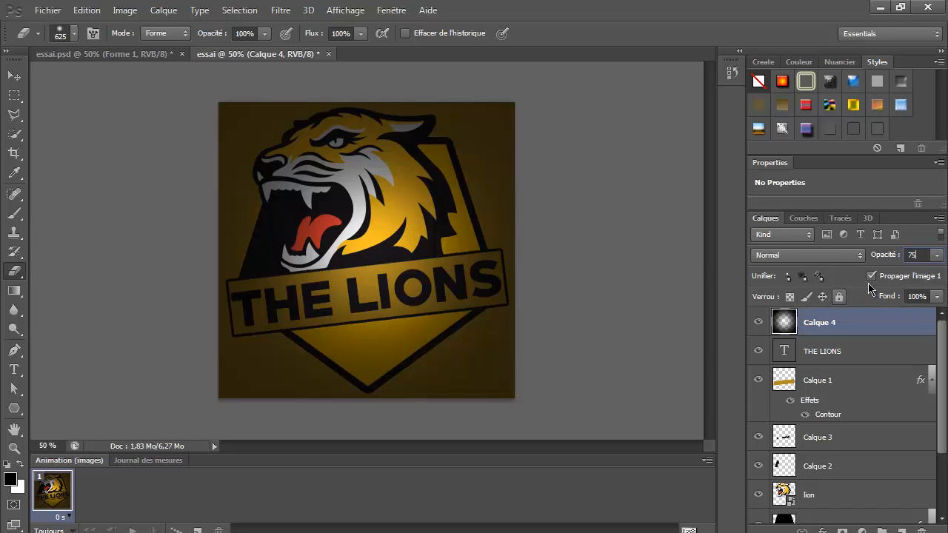
pyautogui.moveTo(920, 255); pyautogui.dragTo(881, 256)
pyautogui.write('65')
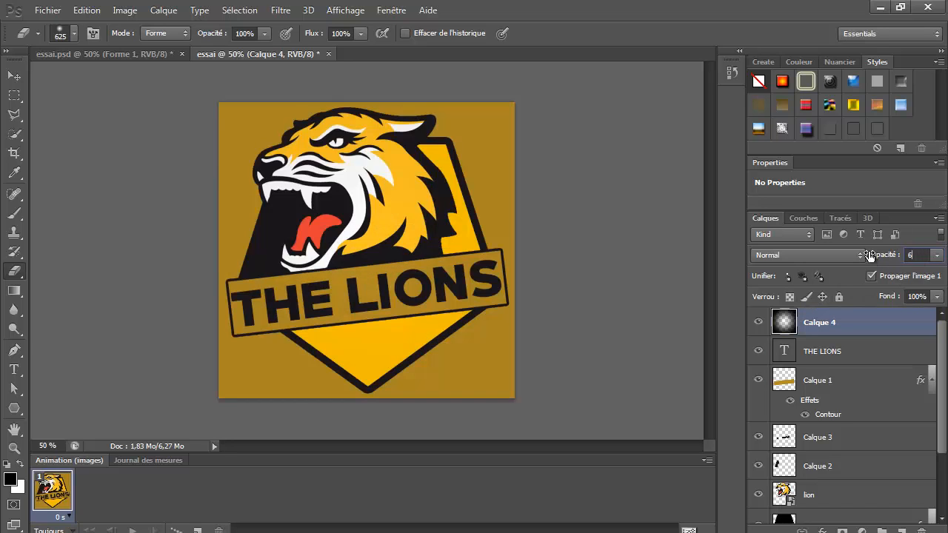
pyautogui.click(14, 76)
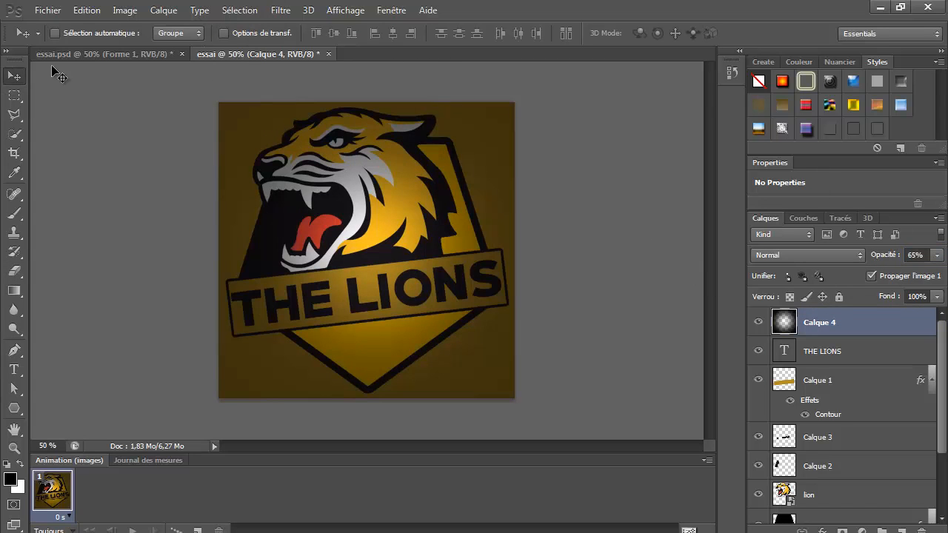
# Step: Compare the vignette with the finished logo in the essai.psd document
pyautogui.click(104, 54)
pyautogui.click(257, 54)
pyautogui.click(152, 54)
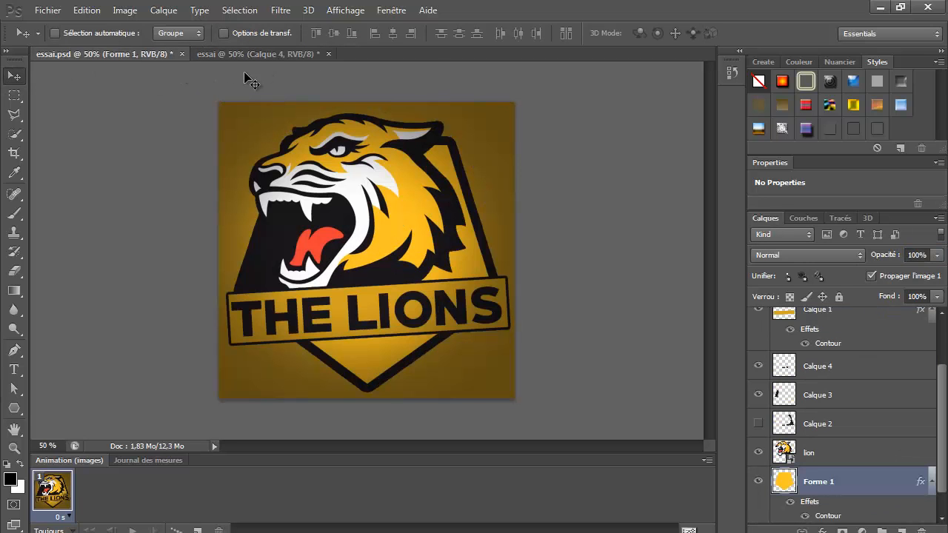
pyautogui.click(257, 54)
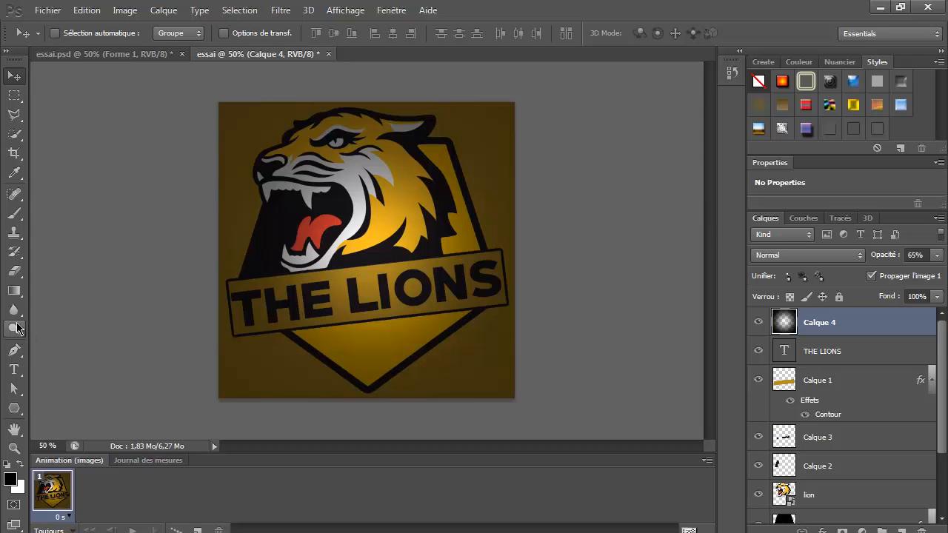
# Step: Erase more of the vignette around the centre of the logo and set the Calque 4 opacity to 50%
pyautogui.click(14, 272)
pyautogui.click(359, 242)
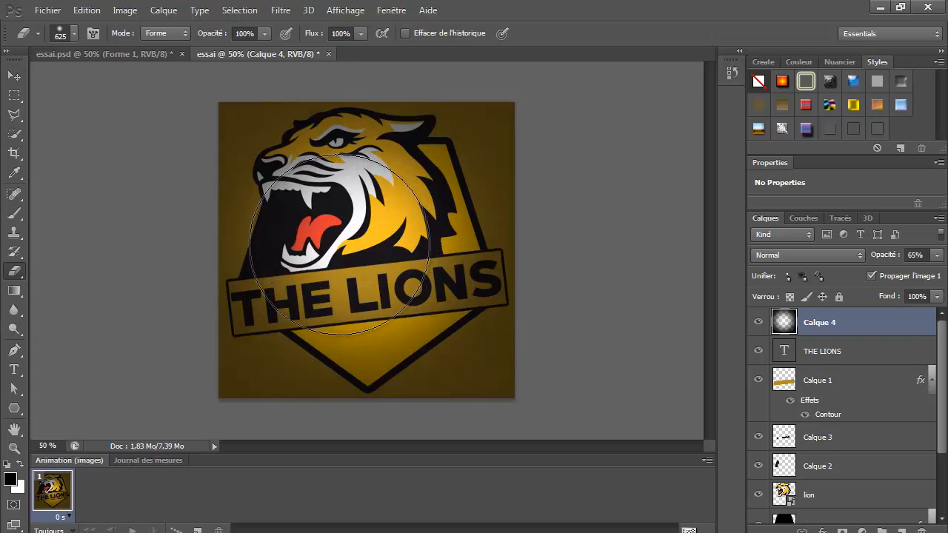
pyautogui.click(341, 225)
pyautogui.click(414, 264)
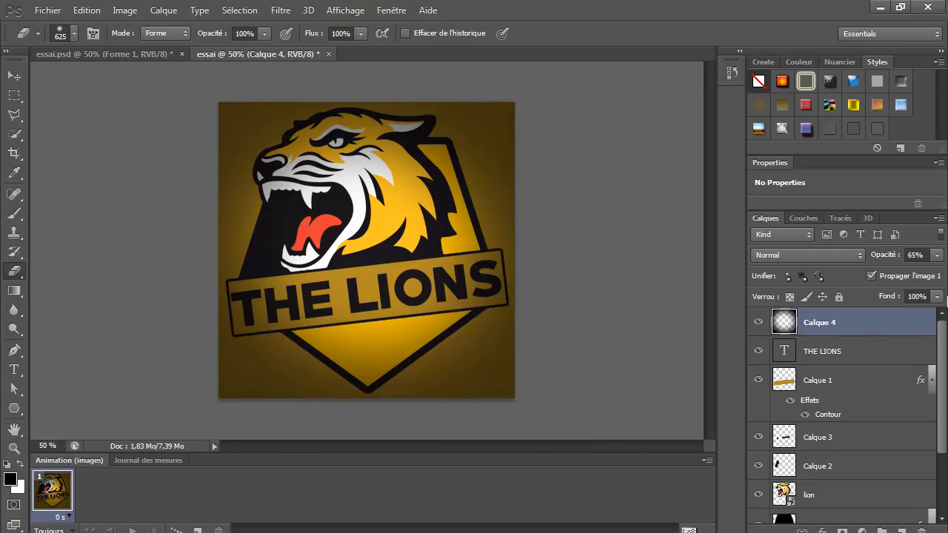
pyautogui.write('50')
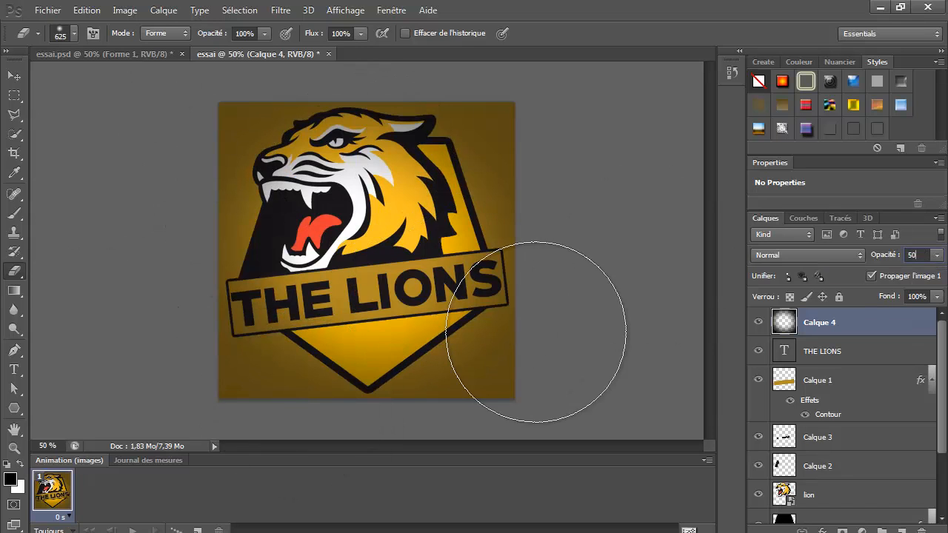
# Step: Rotate the THE LIONS text by 0.90° within the banner
pyautogui.click(833, 357)
pyautogui.hotkey('ctrl', 't')
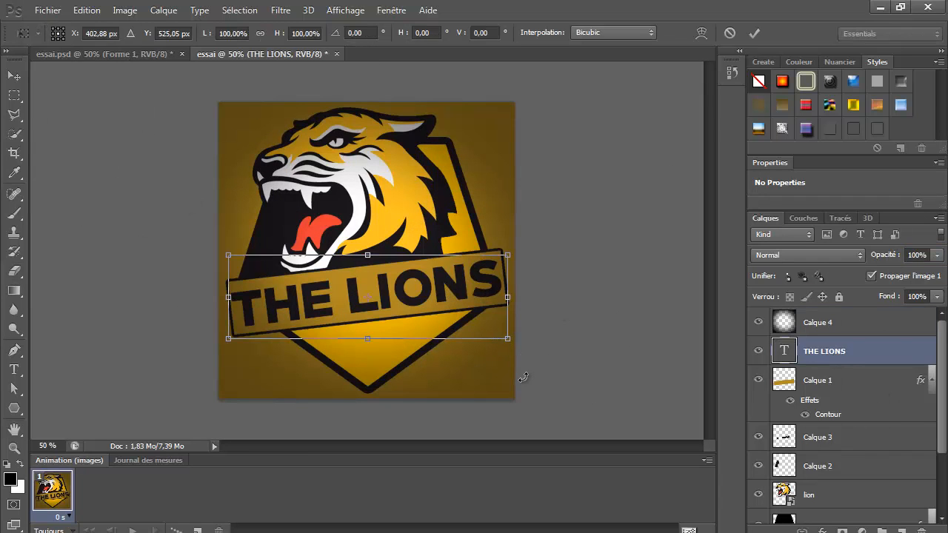
pyautogui.moveTo(521, 378); pyautogui.dragTo(518, 379)
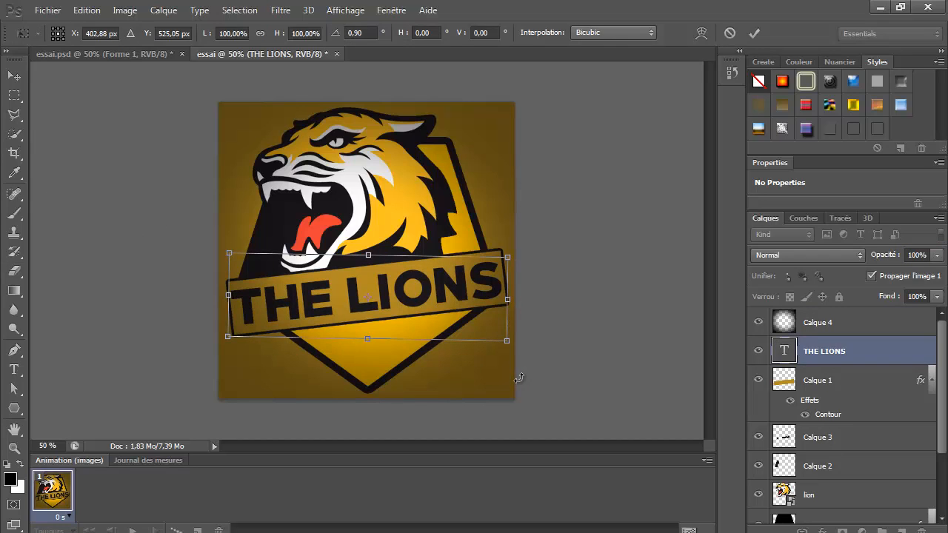
pyautogui.press('Return')
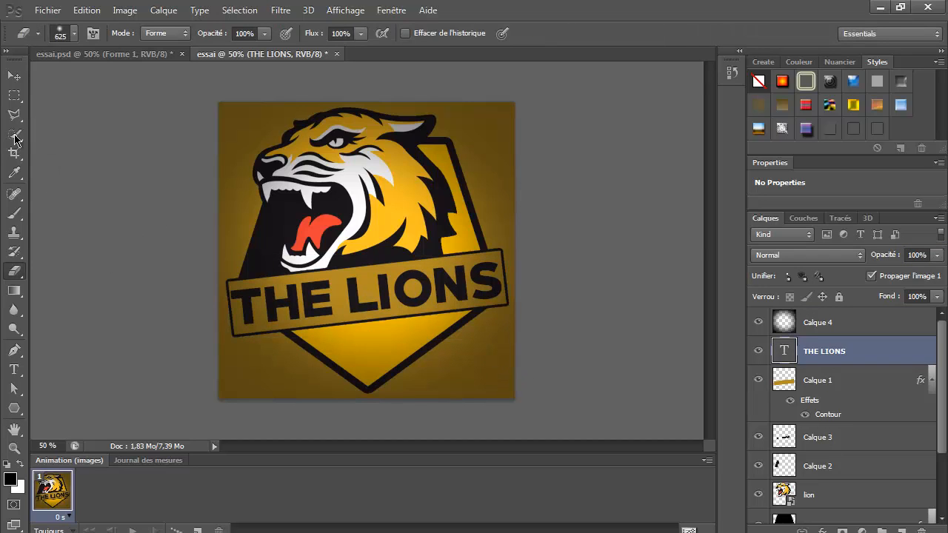
pyautogui.click(14, 75)
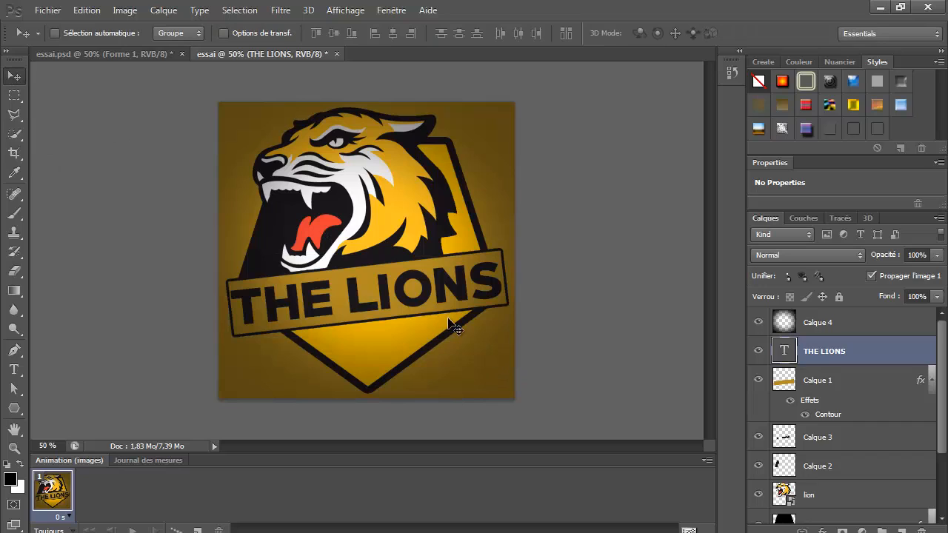